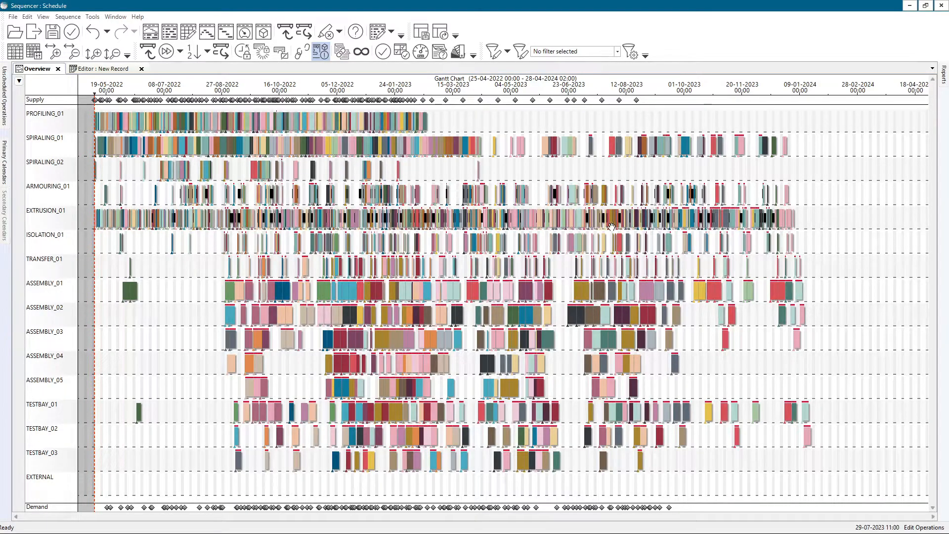
# Step: Zoom the Gantt timeline in on August 2023, then back out to the full schedule
pyautogui.scroll(8, 644, 218)
pyautogui.scroll(-8, 644, 218)
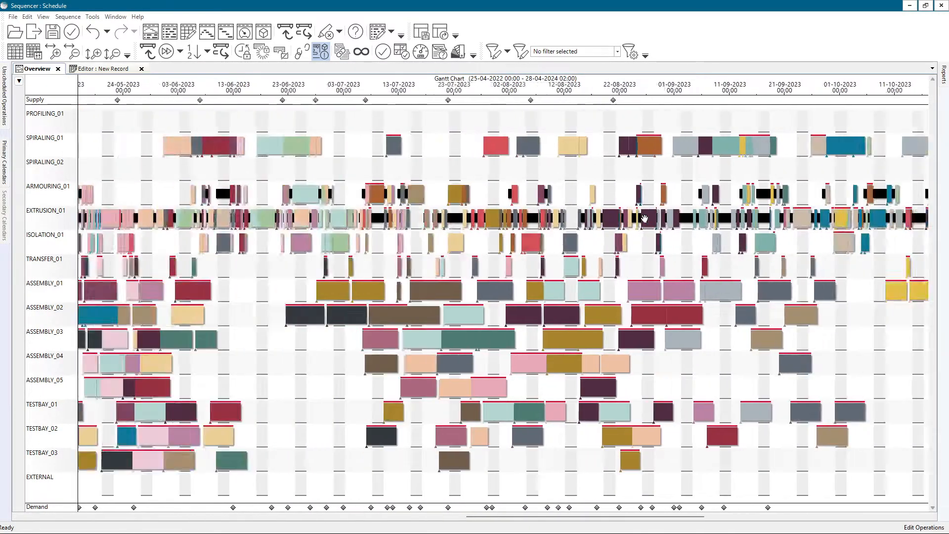
pyautogui.scroll(5, 644, 218)
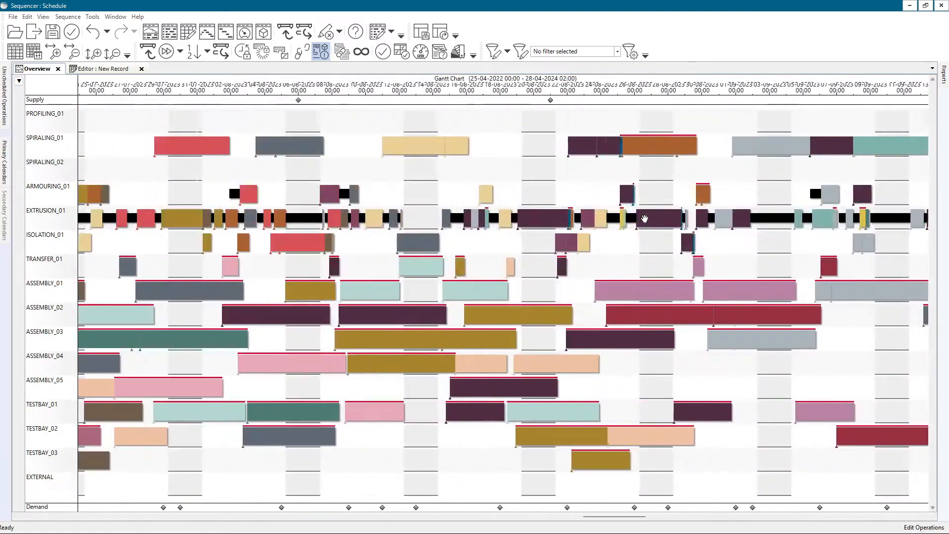
pyautogui.scroll(-5, 644, 218)
pyautogui.scroll(-2, 424, 98)
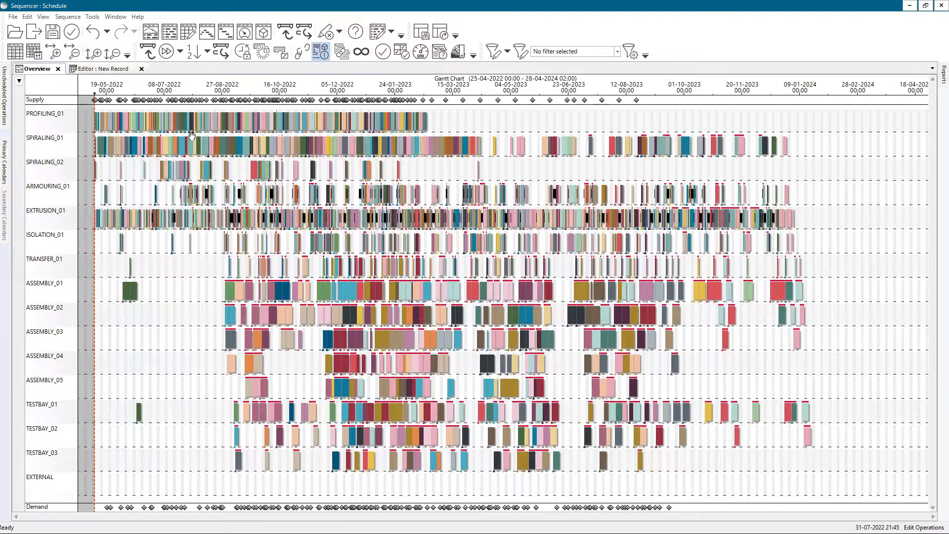
# Step: Zoom the timeline in on late July 2022 and pan through the operations between June and September 2022
pyautogui.scroll(10, 191, 135)
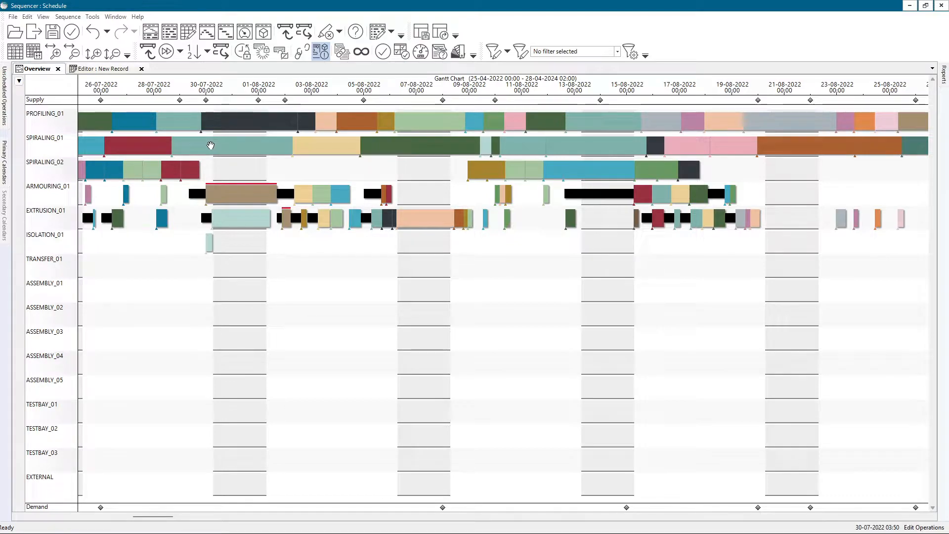
pyautogui.moveTo(211, 145); pyautogui.dragTo(816, 228)
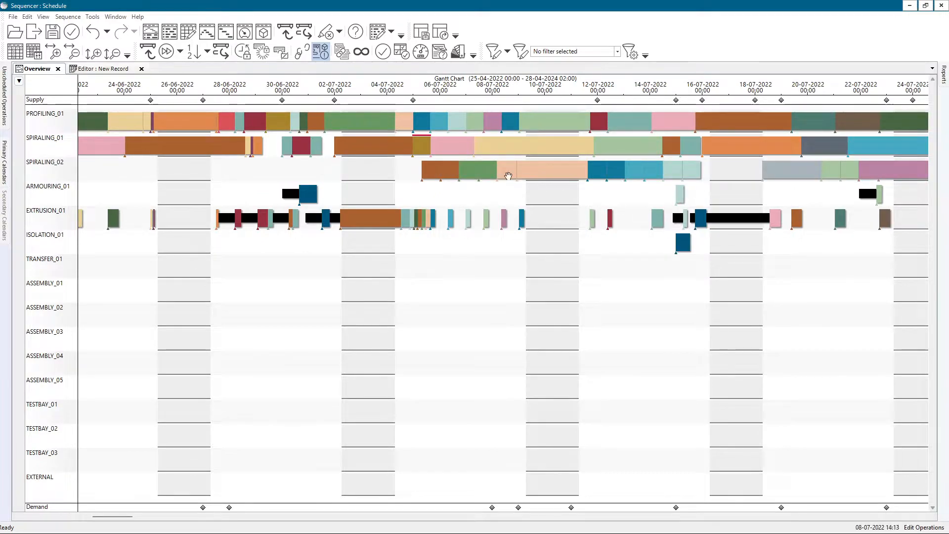
pyautogui.moveTo(583, 204); pyautogui.dragTo(264, 209)
pyautogui.moveTo(644, 210); pyautogui.dragTo(289, 218)
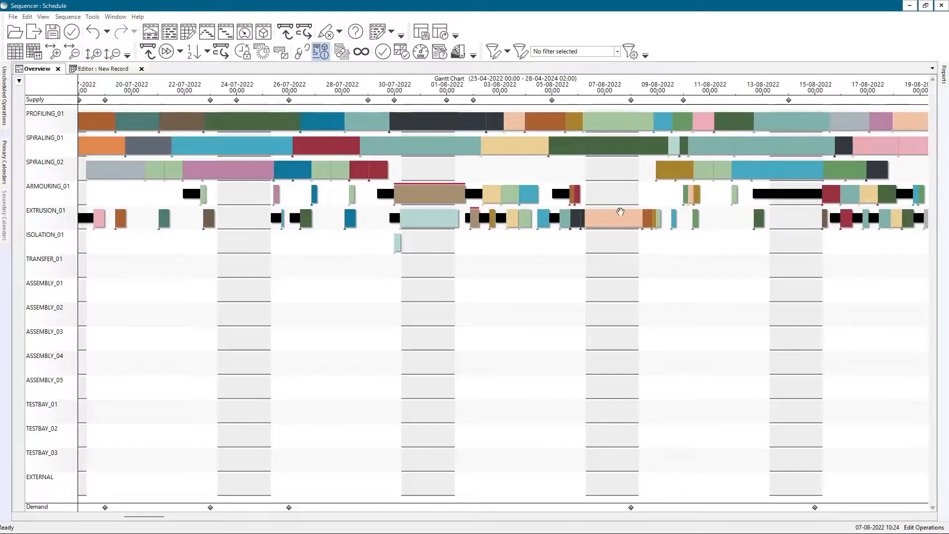
pyautogui.moveTo(705, 213); pyautogui.dragTo(368, 219)
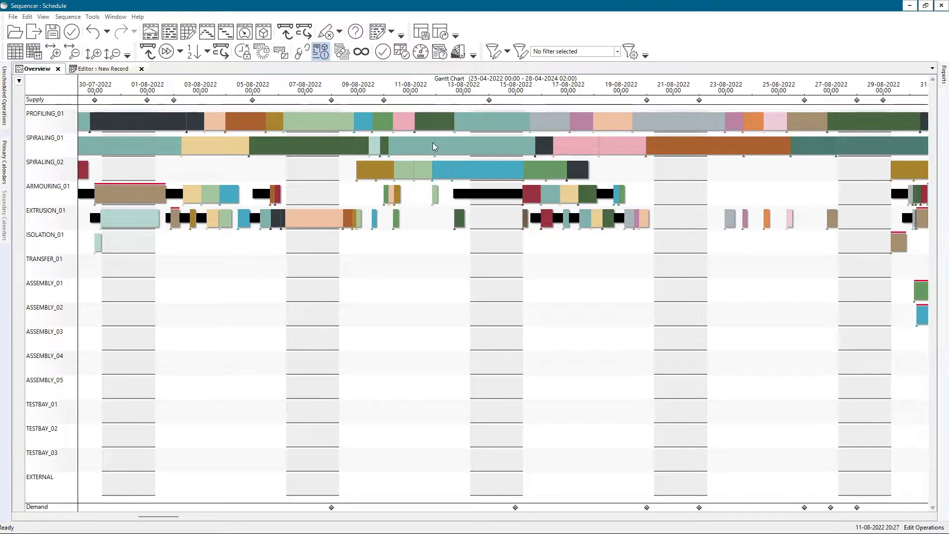
pyautogui.moveTo(431, 144); pyautogui.dragTo(324, 148)
pyautogui.moveTo(542, 210); pyautogui.dragTo(410, 212)
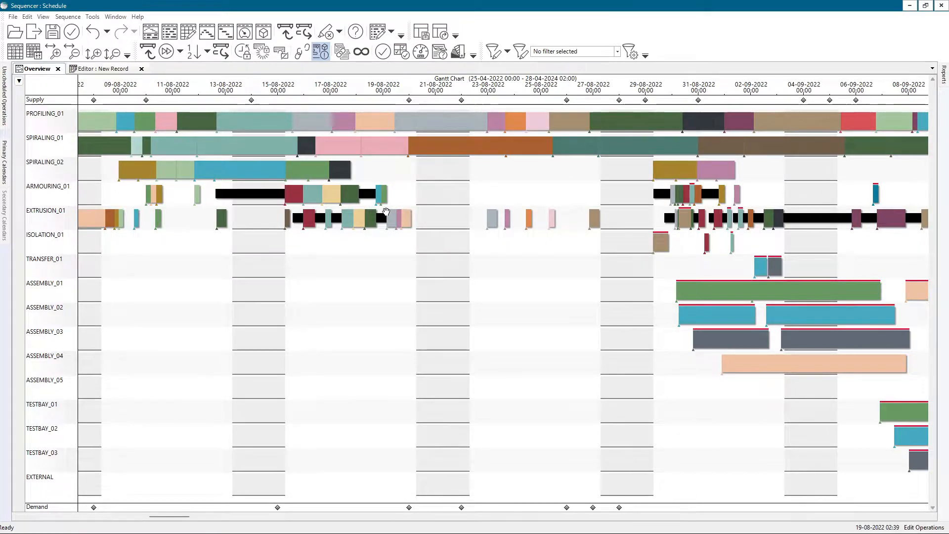
# Step: Enlarge the Gantt bar height, reduce it again and settle on slightly taller bars
pyautogui.scroll(5, 386, 211)
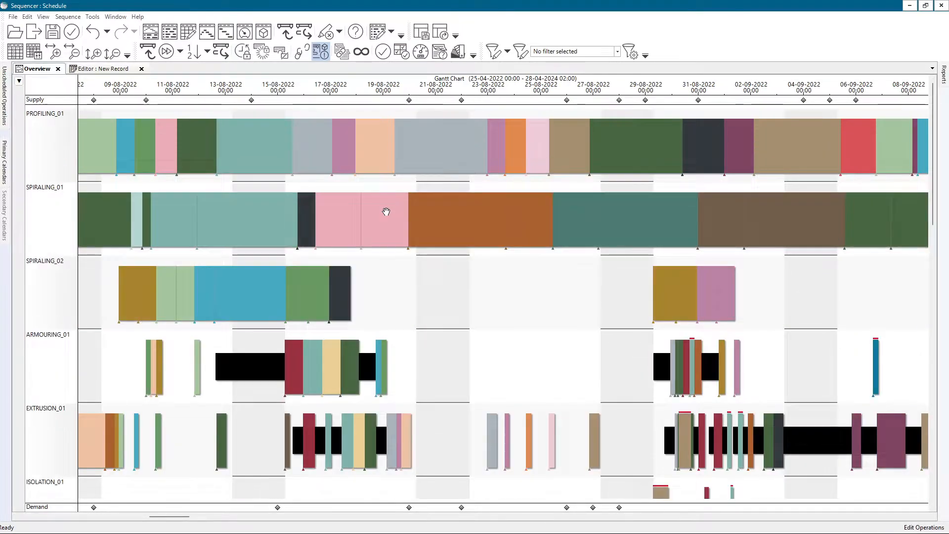
pyautogui.scroll(-5, 386, 211)
pyautogui.scroll(2, 386, 212)
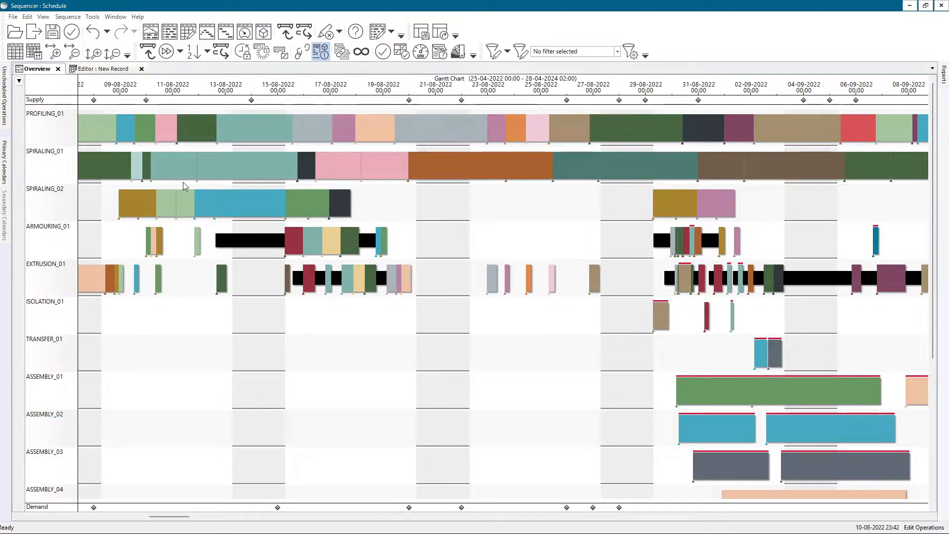
# Step: Zoom out, examine the mid-2023 operations by enlarging and panning the chart, and return to the full schedule overview
pyautogui.scroll(-10, 468, 225)
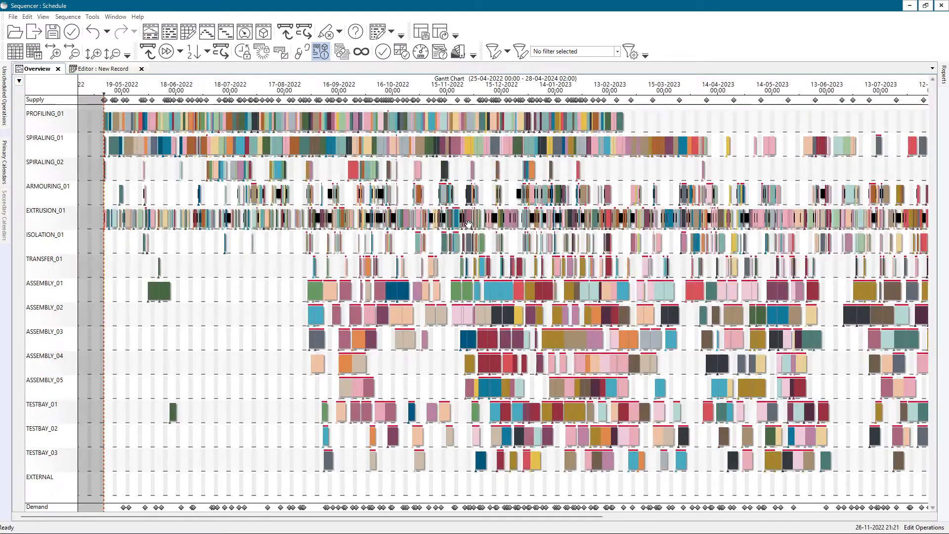
pyautogui.scroll(10, 646, 301)
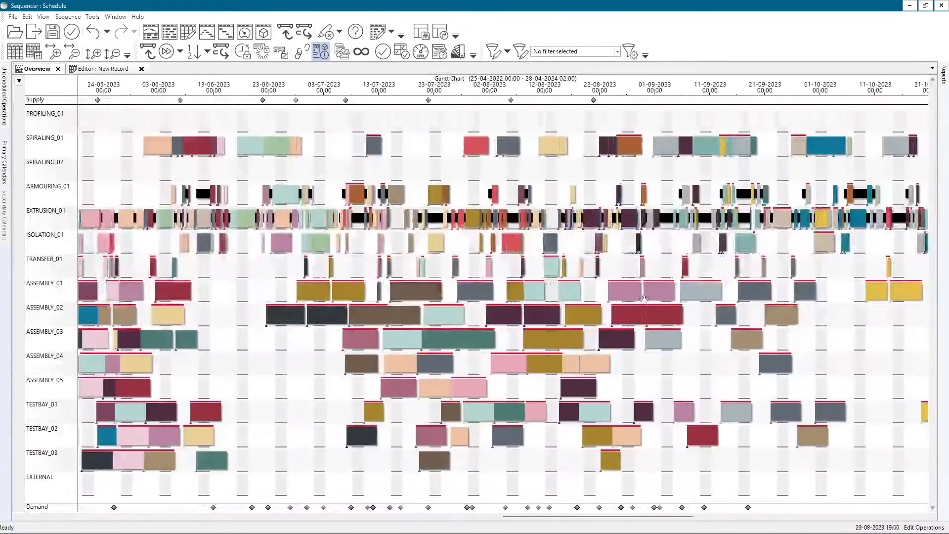
pyautogui.scroll(3, 646, 307)
pyautogui.scroll(-2, 638, 328)
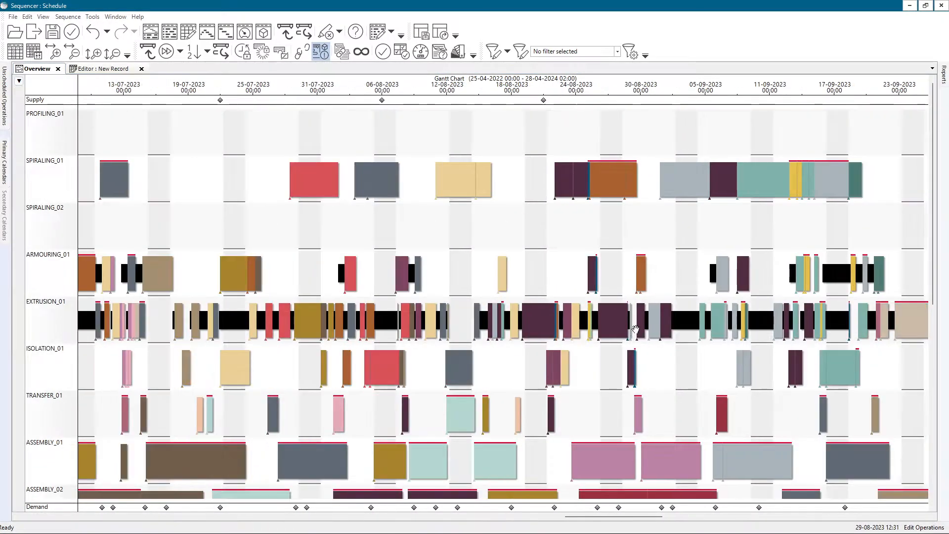
pyautogui.moveTo(642, 320); pyautogui.dragTo(724, 193)
pyautogui.moveTo(484, 376); pyautogui.dragTo(676, 285)
pyautogui.moveTo(330, 201); pyautogui.dragTo(646, 387)
pyautogui.scroll(-1, 430, 275)
pyautogui.scroll(-8, 429, 276)
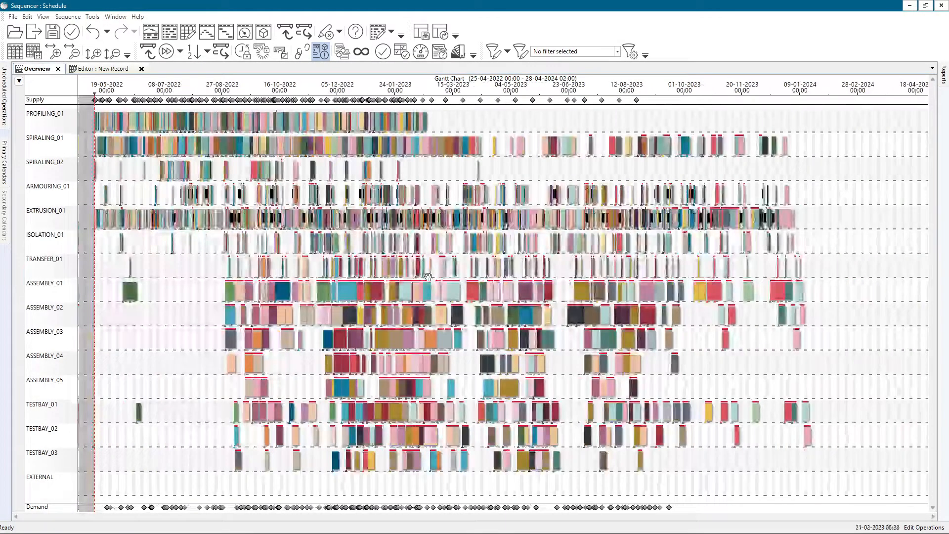
# Step: Zoom in on February 2023 with taller bars and browse back to the January 2023 operations on the ARMOURING_01 to ASSEMBLY_01 rows
pyautogui.scroll(8, 425, 275)
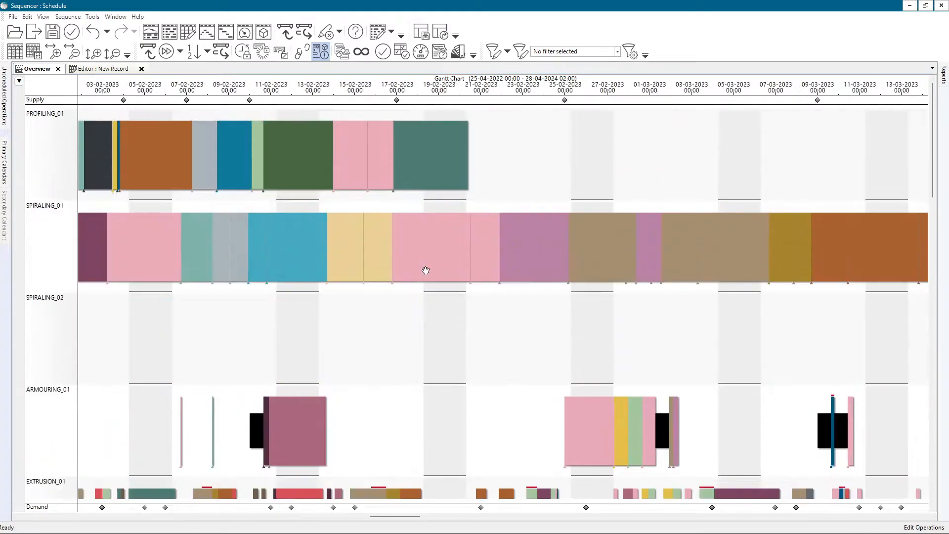
pyautogui.moveTo(387, 517); pyautogui.dragTo(371, 515)
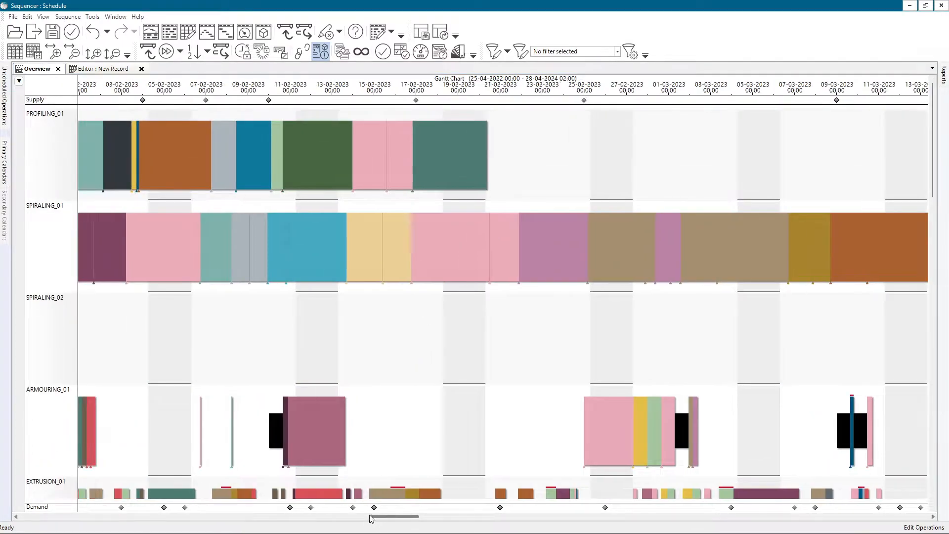
pyautogui.moveTo(933, 167); pyautogui.dragTo(933, 233)
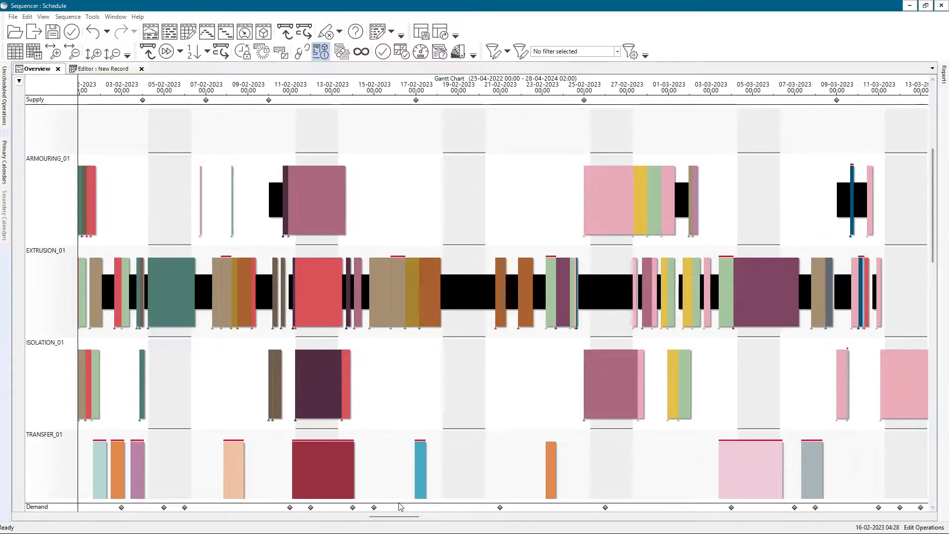
pyautogui.moveTo(380, 517); pyautogui.dragTo(334, 517)
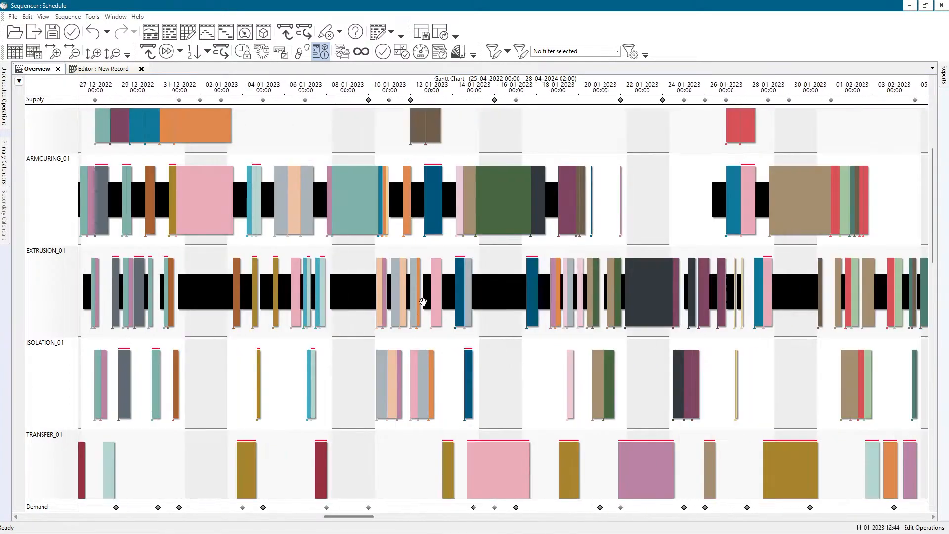
pyautogui.scroll(-3, 425, 298)
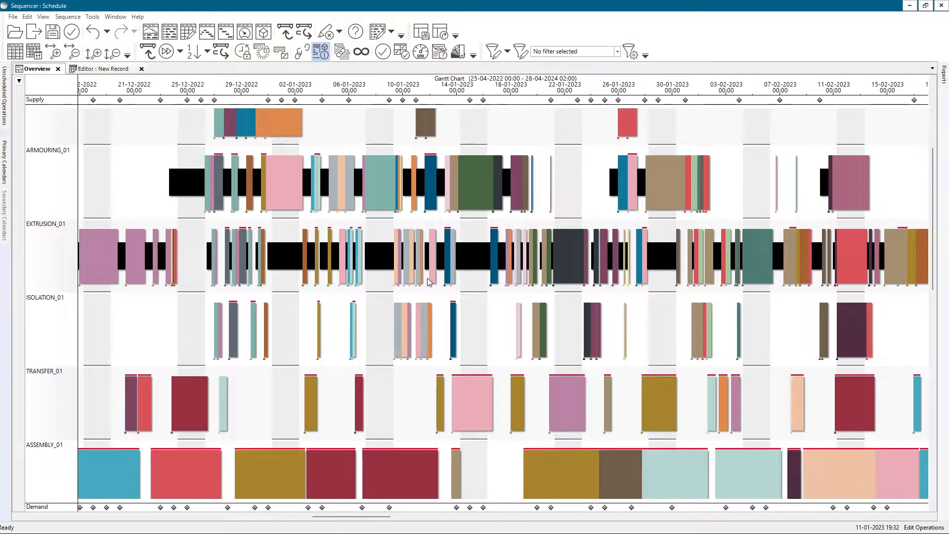
# Step: Show the details of the EXTRUSION_01 operation near 12-01-2023 and browse the chart across dates and resource rows
pyautogui.moveTo(428, 283)
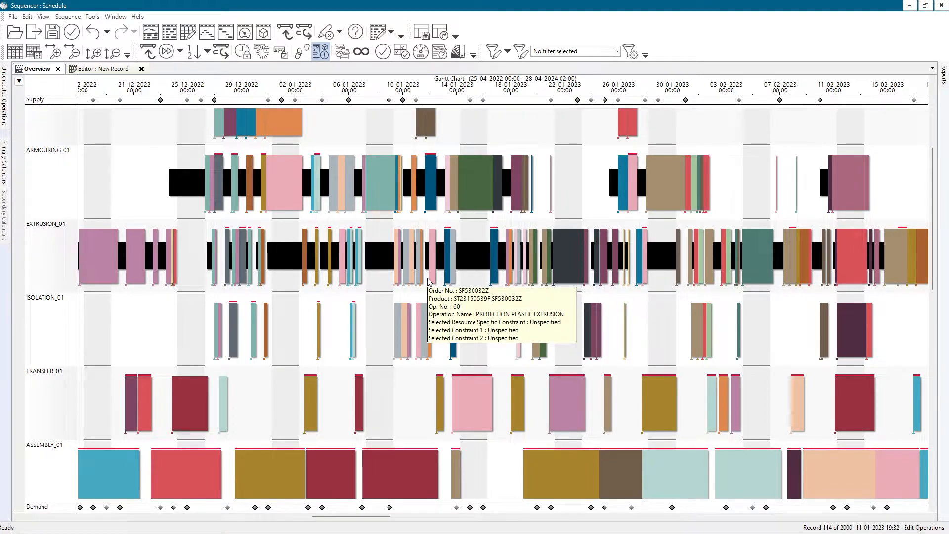
pyautogui.hscroll(-5, 428, 282)
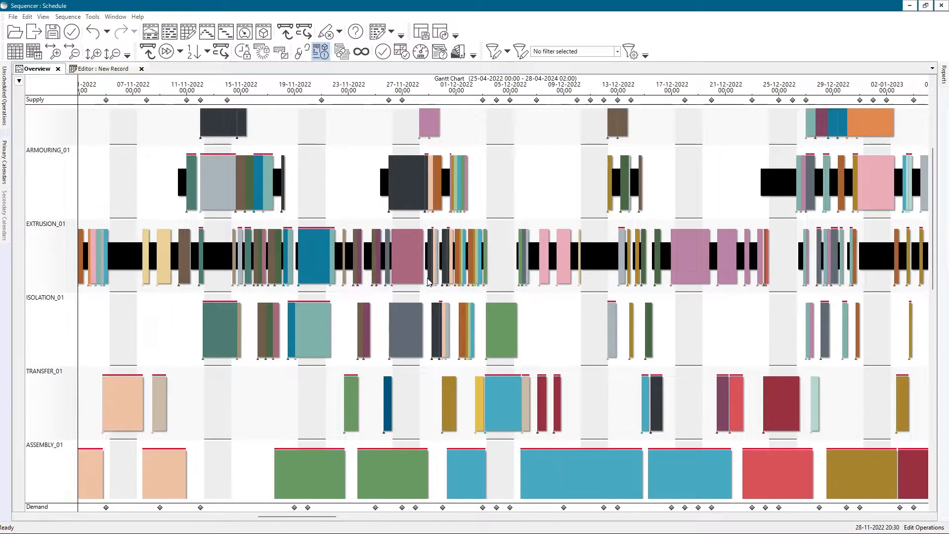
pyautogui.hscroll(5, 428, 283)
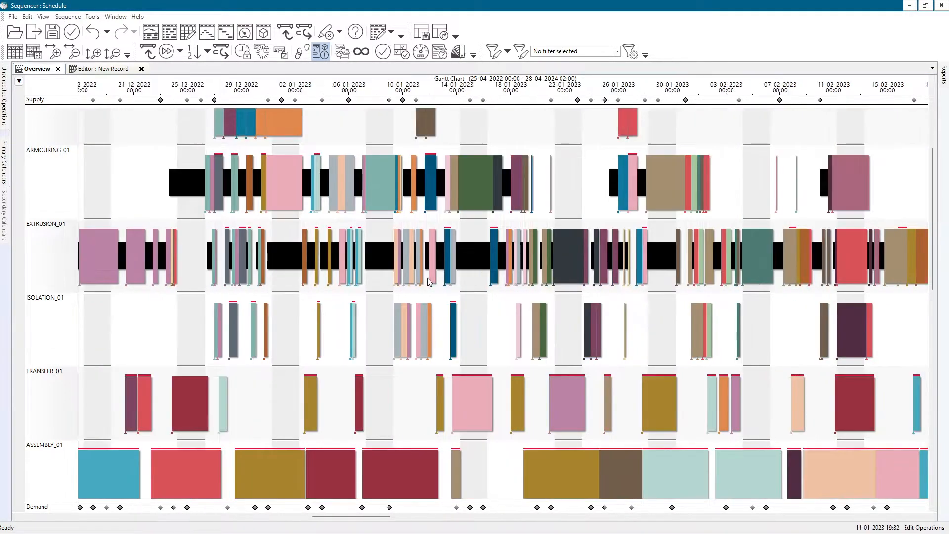
pyautogui.scroll(-5, 428, 282)
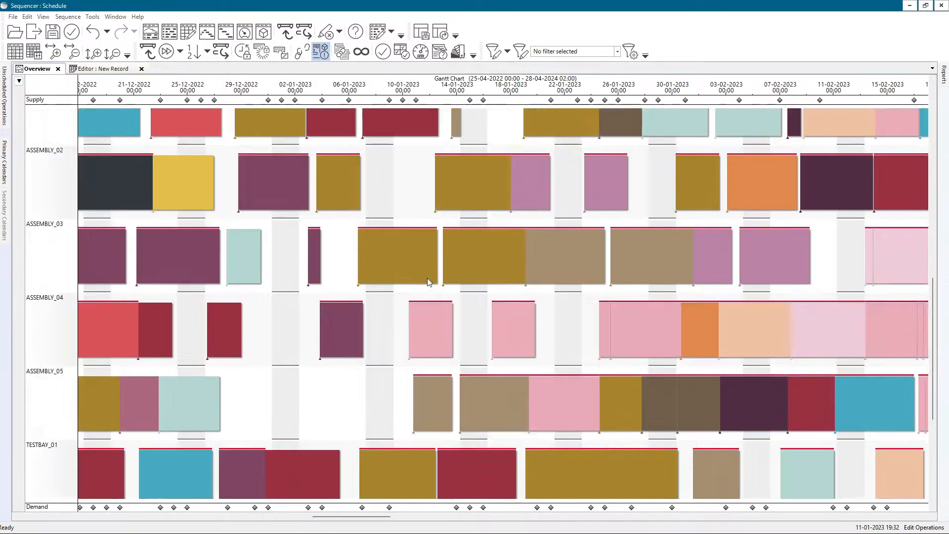
pyautogui.scroll(2, 428, 282)
pyautogui.scroll(2, 428, 282)
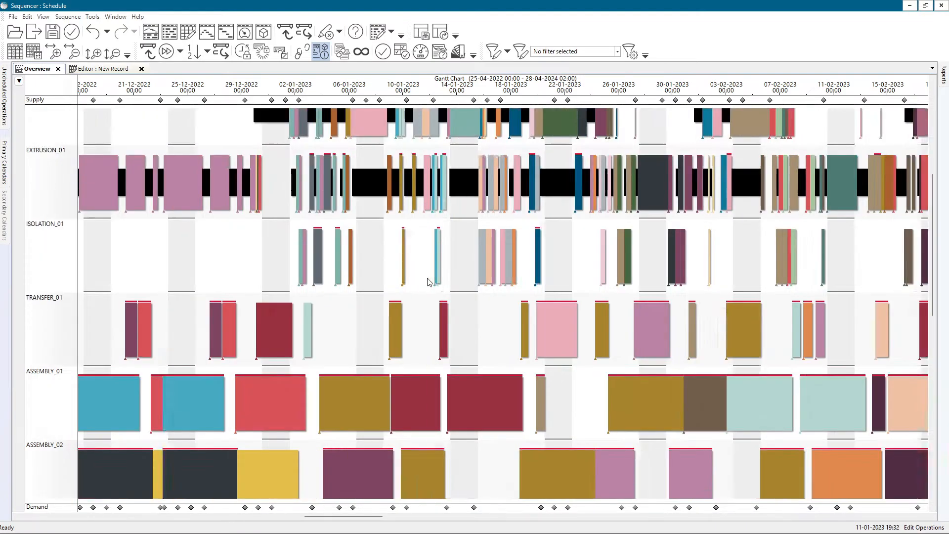
# Step: Zoom out to survey the resource rows, inspect the mid-November 2022 operations up close, and widen the timeline range again
pyautogui.keyDown('ctrl'); pyautogui.scroll(-4, 428, 283); pyautogui.keyUp('ctrl')
pyautogui.scroll(-5, 427, 279)
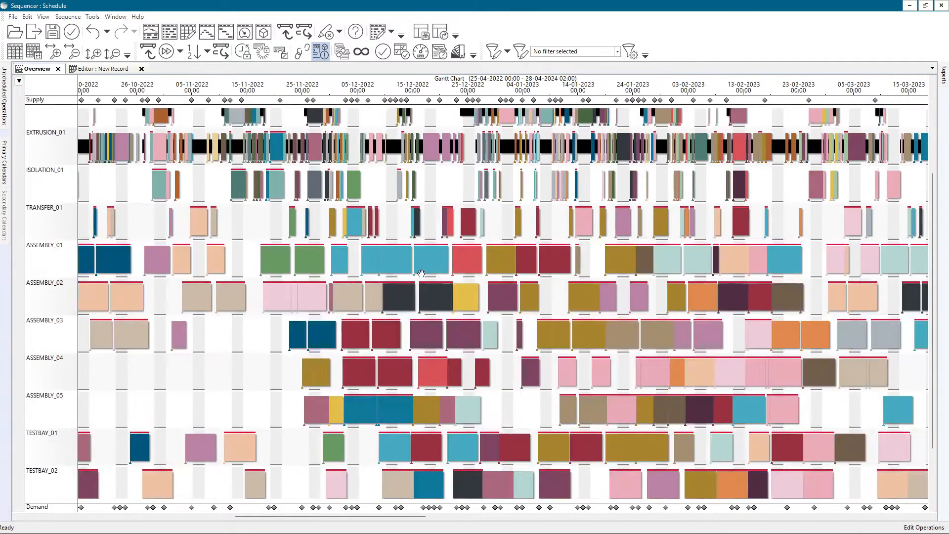
pyautogui.scroll(-3, 418, 269)
pyautogui.scroll(4, 352, 232)
pyautogui.scroll(3, 353, 231)
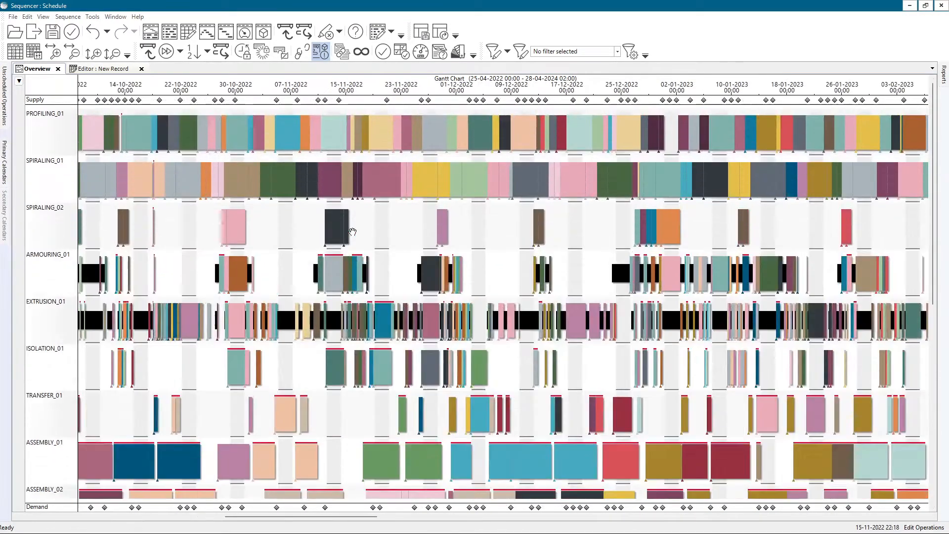
pyautogui.scroll(4, 352, 231)
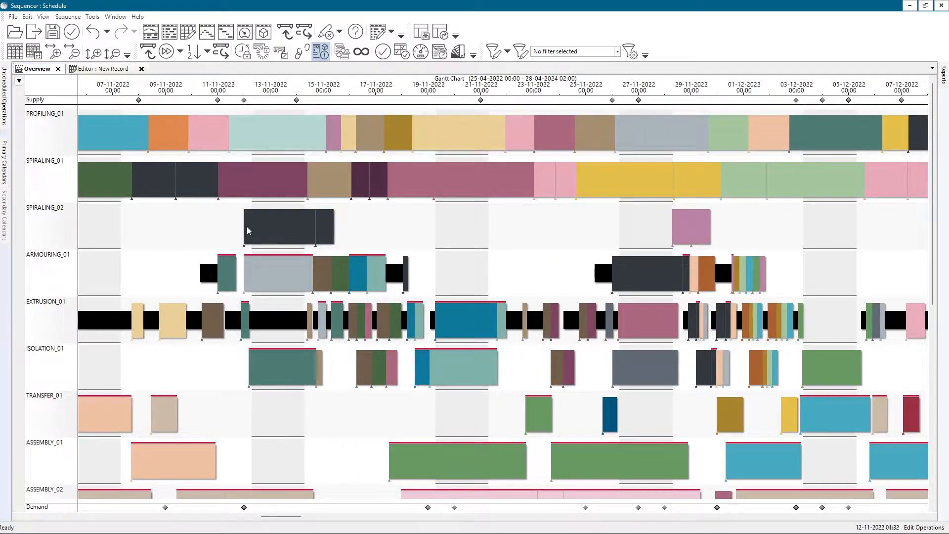
pyautogui.moveTo(247, 229); pyautogui.dragTo(313, 224)
pyautogui.scroll(-3, 352, 225)
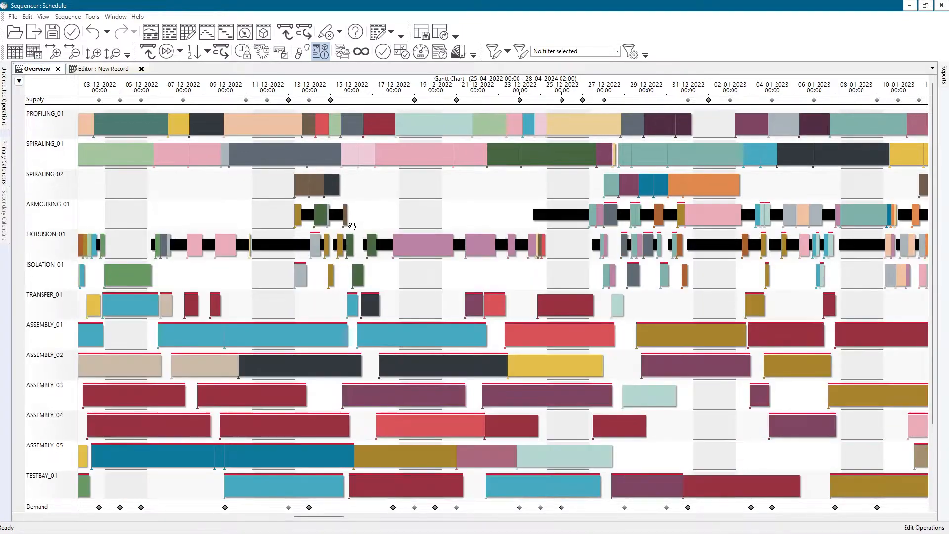
pyautogui.scroll(-2, 352, 226)
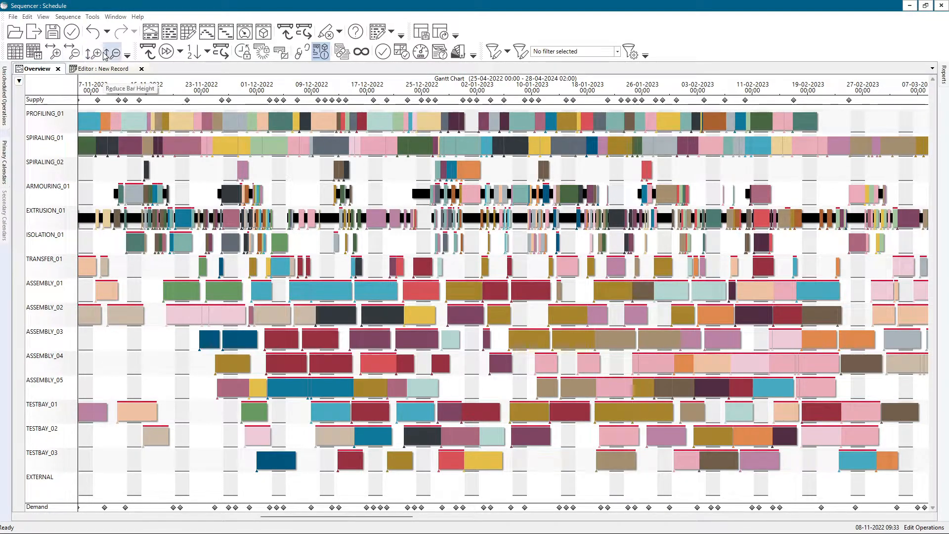
# Step: Zoom the timeline in and out repeatedly with the Zoom Timeline commands, keeping the bar height unchanged
pyautogui.click(65, 54)
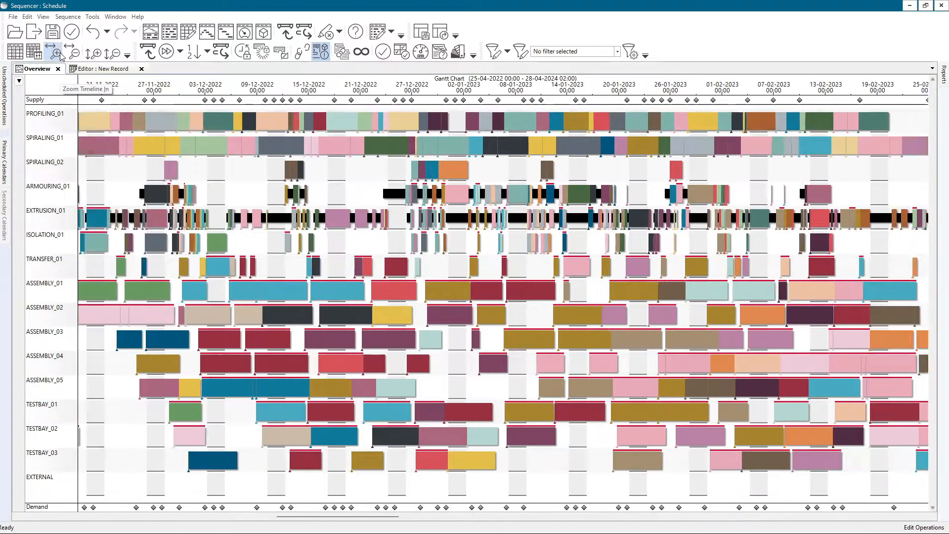
pyautogui.click(75, 53)
pyautogui.click(74, 53)
pyautogui.click(74, 53)
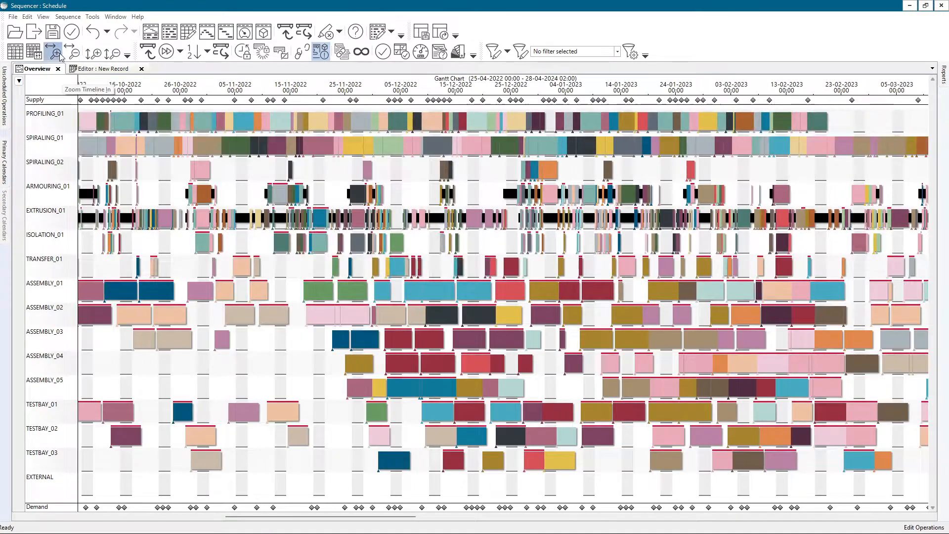
pyautogui.click(59, 53)
pyautogui.click(60, 53)
pyautogui.click(60, 53)
pyautogui.click(59, 53)
pyautogui.click(75, 53)
pyautogui.click(75, 54)
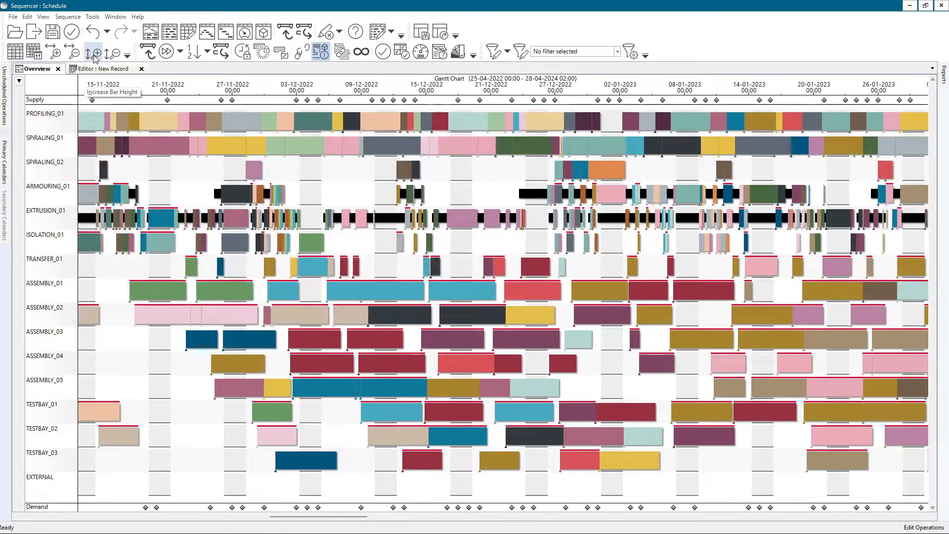
# Step: Increase and reduce the bar height with the bar height commands, settle on slightly taller bars, and zoom the timeline out slightly
pyautogui.click(100, 58)
pyautogui.click(101, 58)
pyautogui.click(100, 58)
pyautogui.click(100, 58)
pyautogui.click(101, 58)
pyautogui.click(113, 56)
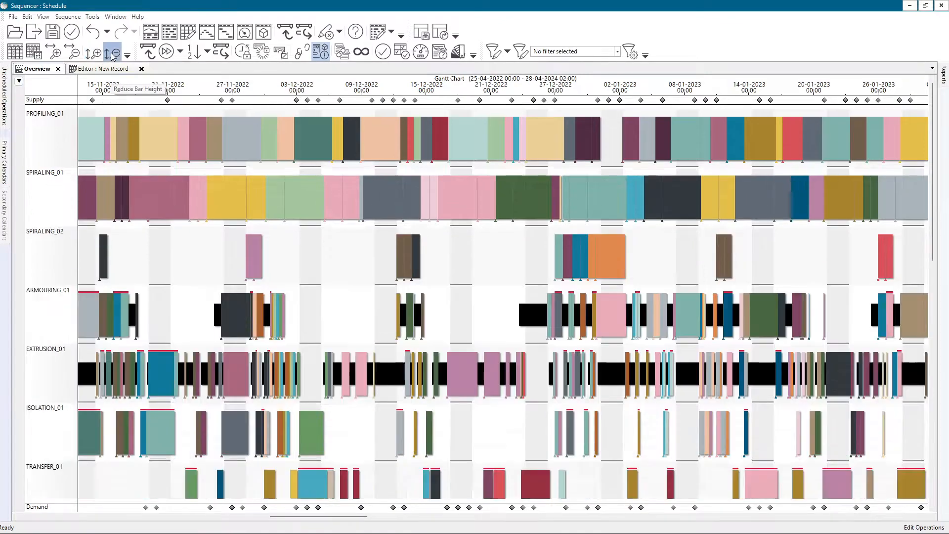
pyautogui.click(113, 56)
pyautogui.click(114, 56)
pyautogui.click(113, 56)
pyautogui.click(114, 56)
pyautogui.click(100, 57)
pyautogui.click(100, 57)
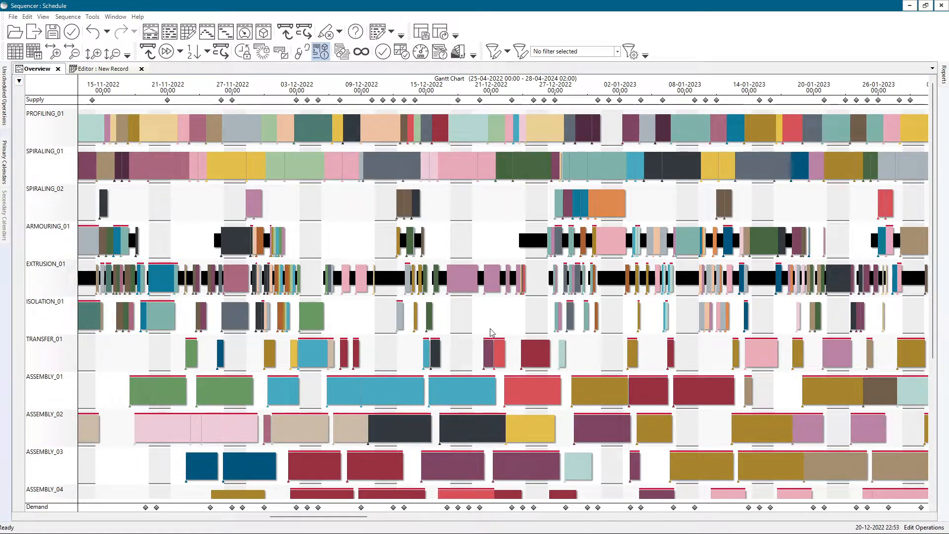
pyautogui.scroll(4, 164, 164)
pyautogui.scroll(-5, 164, 163)
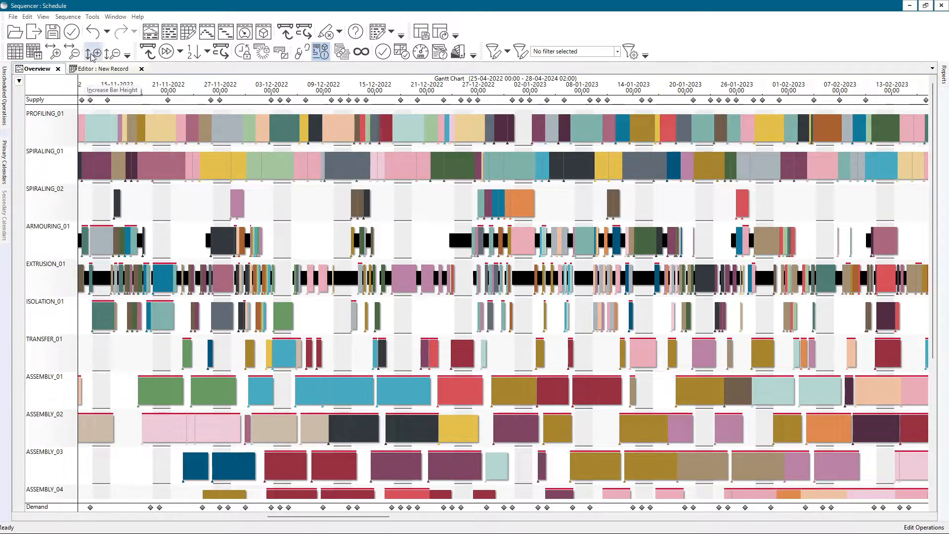
# Step: Reset the chart's timeline zoom and the bar height to their defaults
pyautogui.click(43, 16)
pyautogui.moveTo(124, 184)
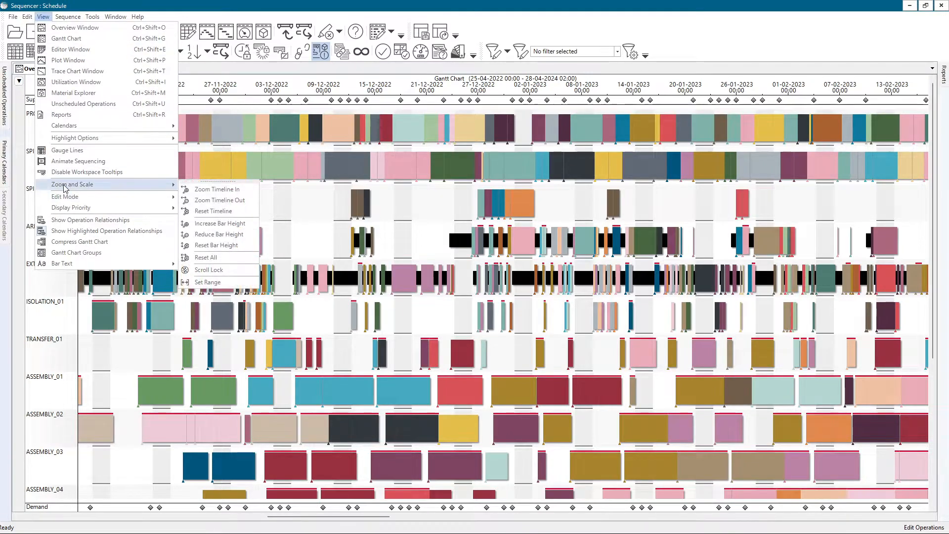
pyautogui.click(217, 211)
pyautogui.click(43, 17)
pyautogui.moveTo(85, 186)
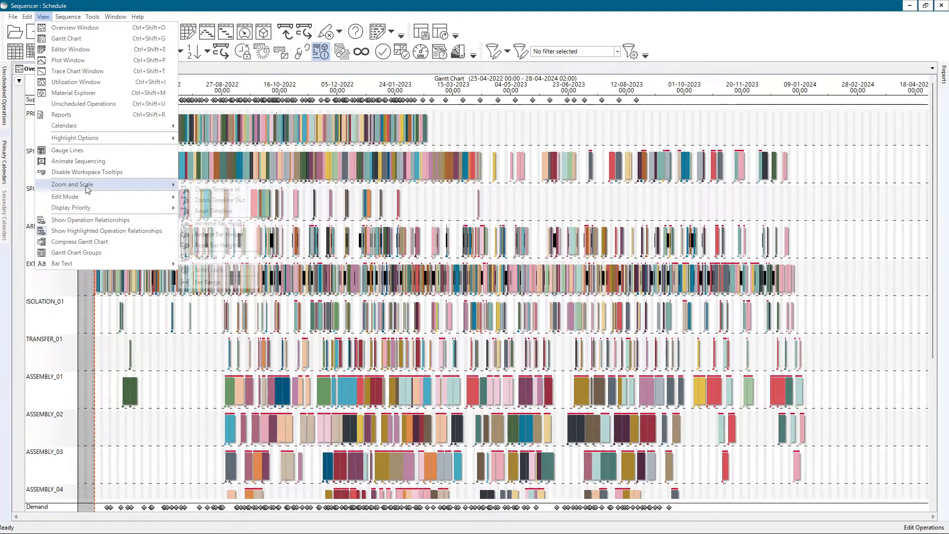
pyautogui.click(219, 245)
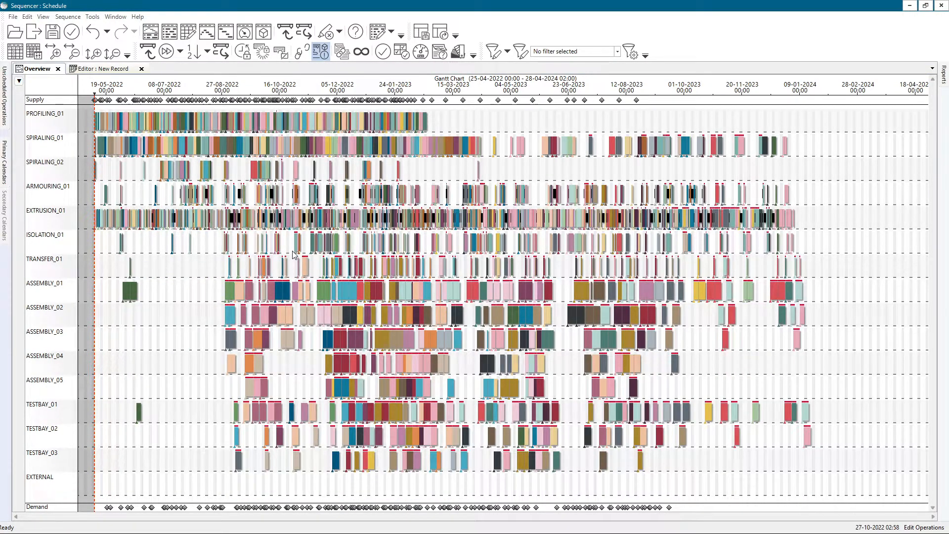
# Step: Zoom the timeline in around December 2022 and pan back and forth between September 2022 and February 2023
pyautogui.click(43, 16)
pyautogui.moveTo(73, 143)
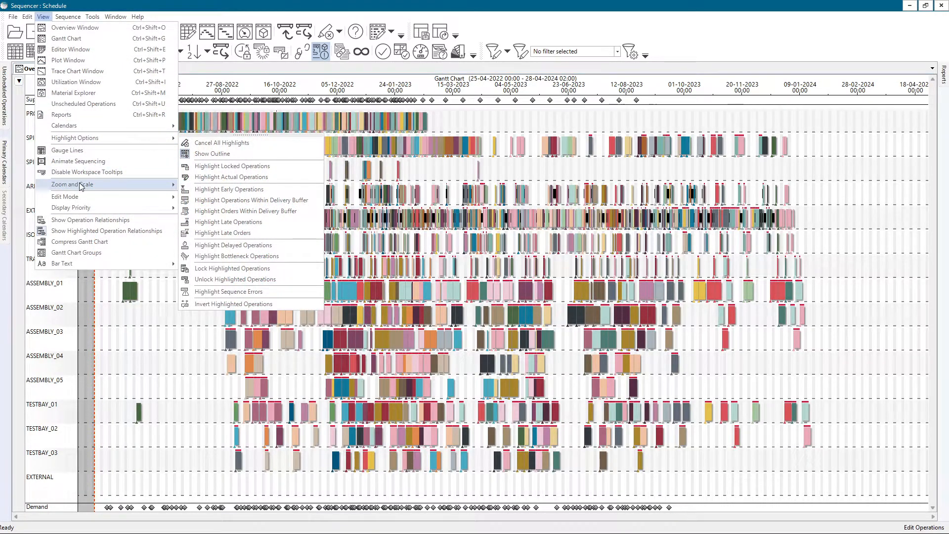
pyautogui.moveTo(85, 186)
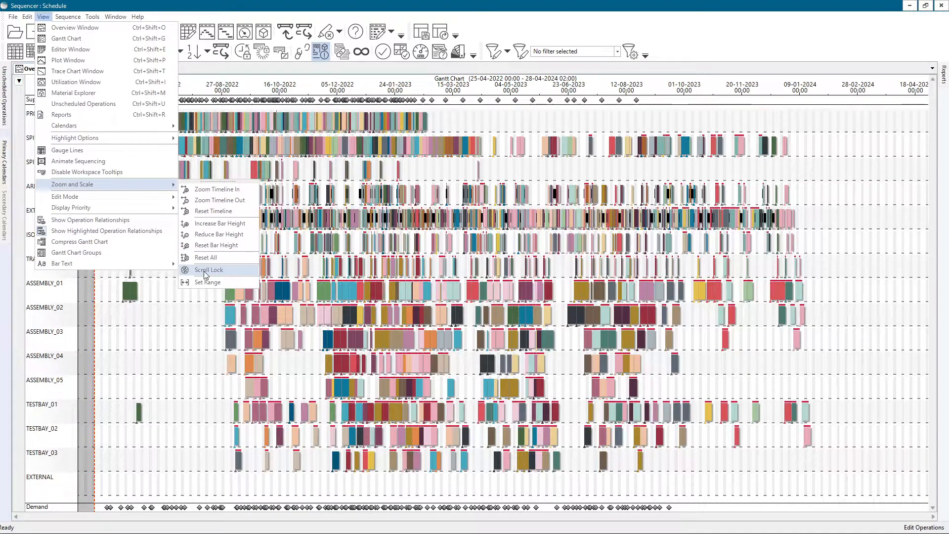
pyautogui.click(380, 205)
pyautogui.scroll(8, 380, 205)
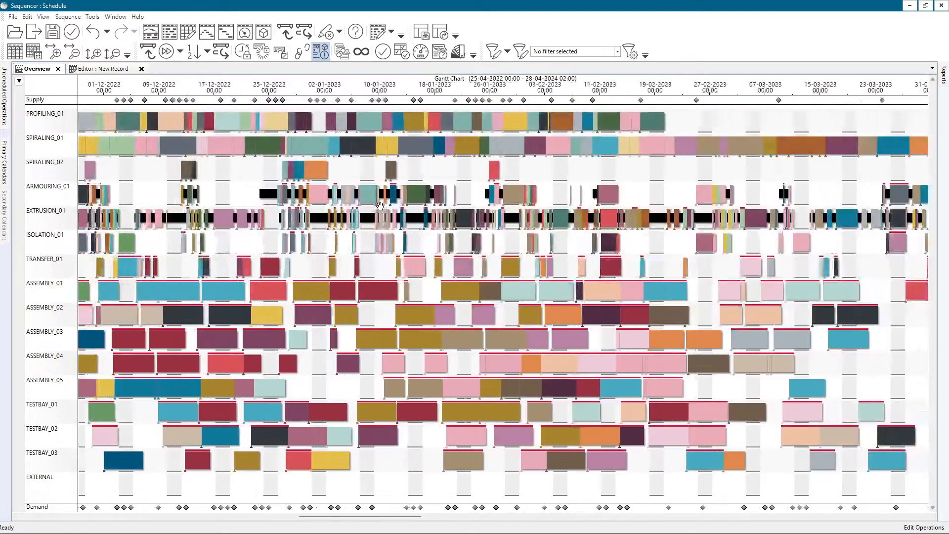
pyautogui.scroll(6, 379, 205)
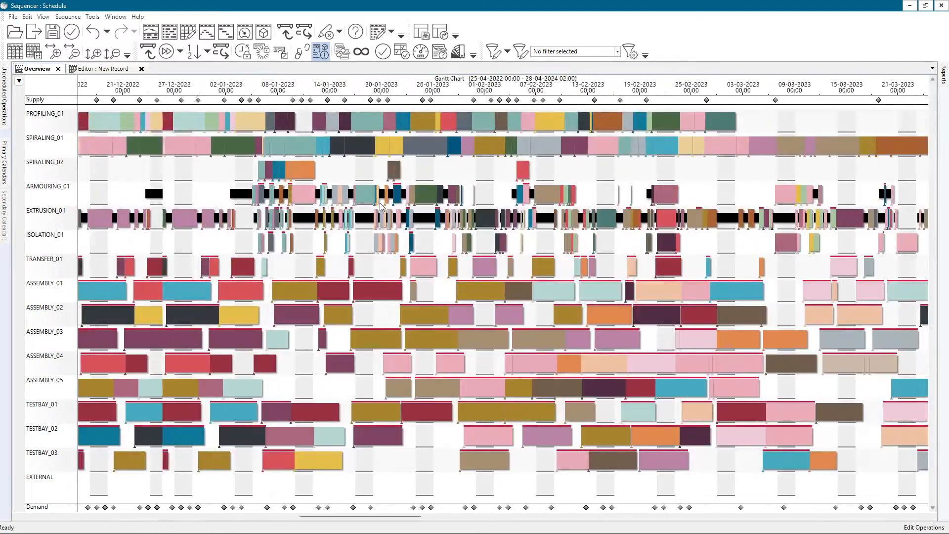
pyautogui.hscroll(-3, 380, 207)
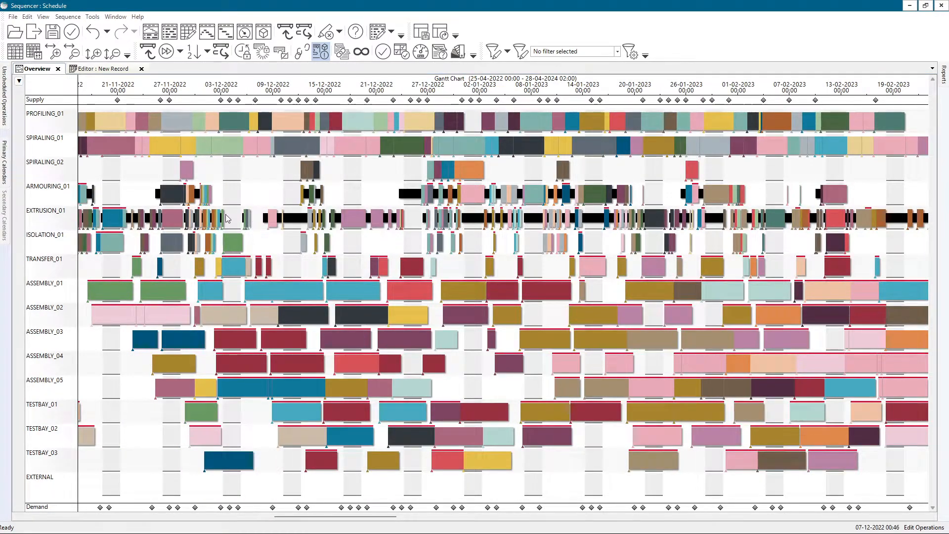
pyautogui.hscroll(-6, 133, 210)
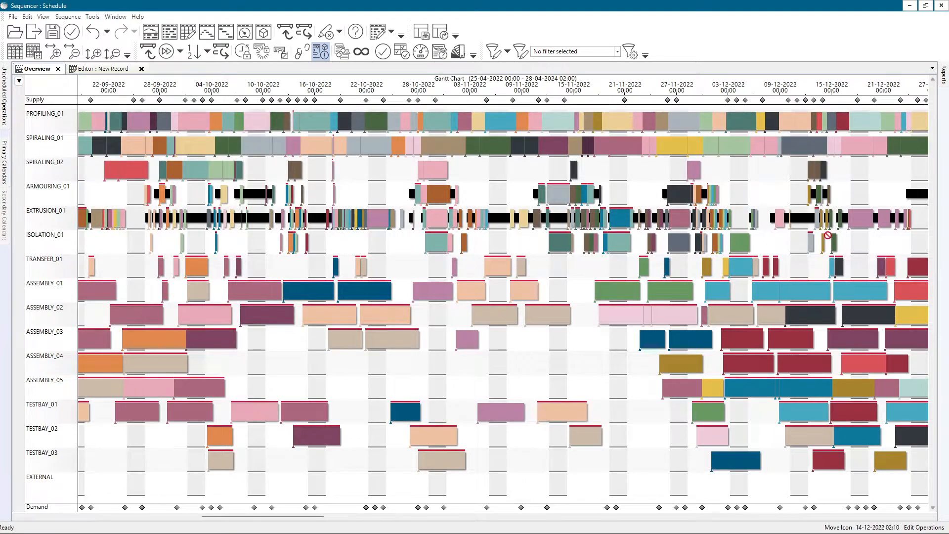
pyautogui.hscroll(5, 597, 213)
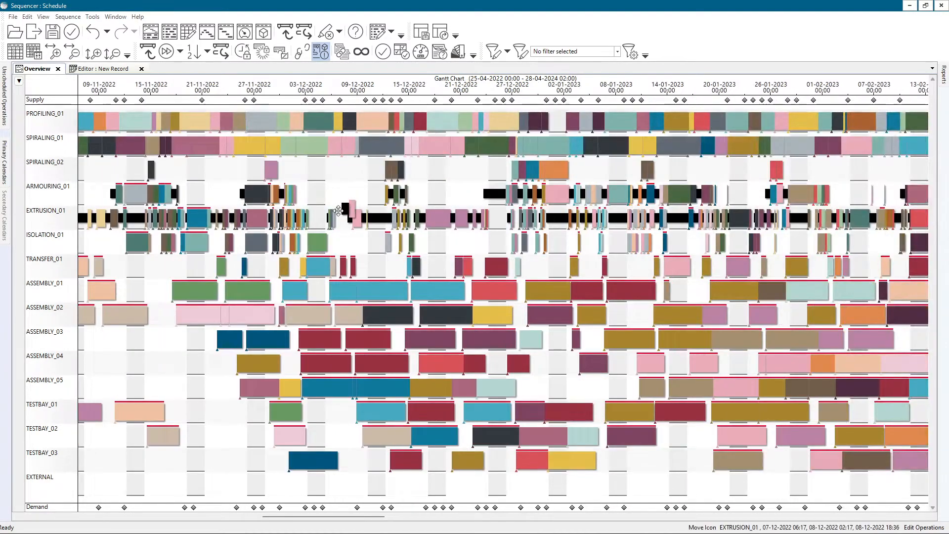
# Step: Toggle Scroll Lock for the Gantt chart and try panning along the EXTRUSION_01 row
pyautogui.click(44, 17)
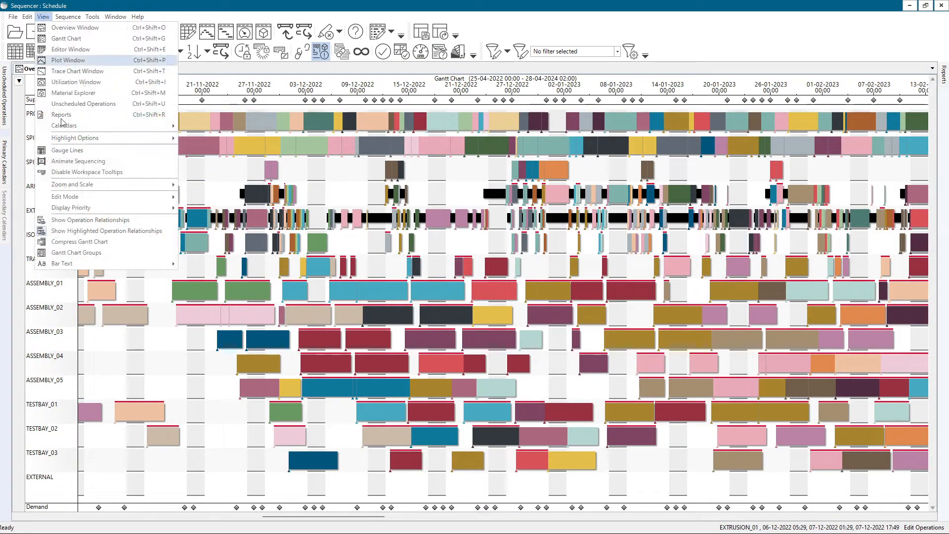
pyautogui.moveTo(97, 186)
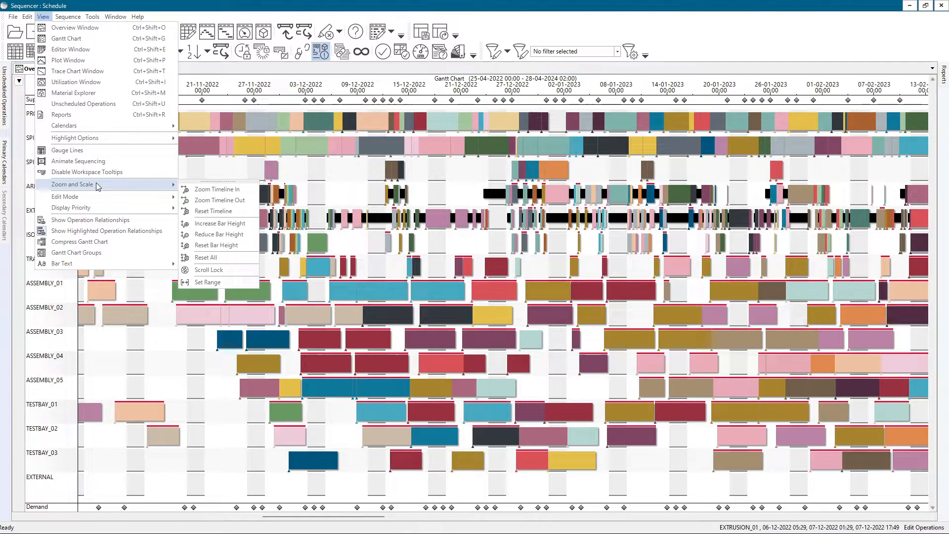
pyautogui.click(204, 271)
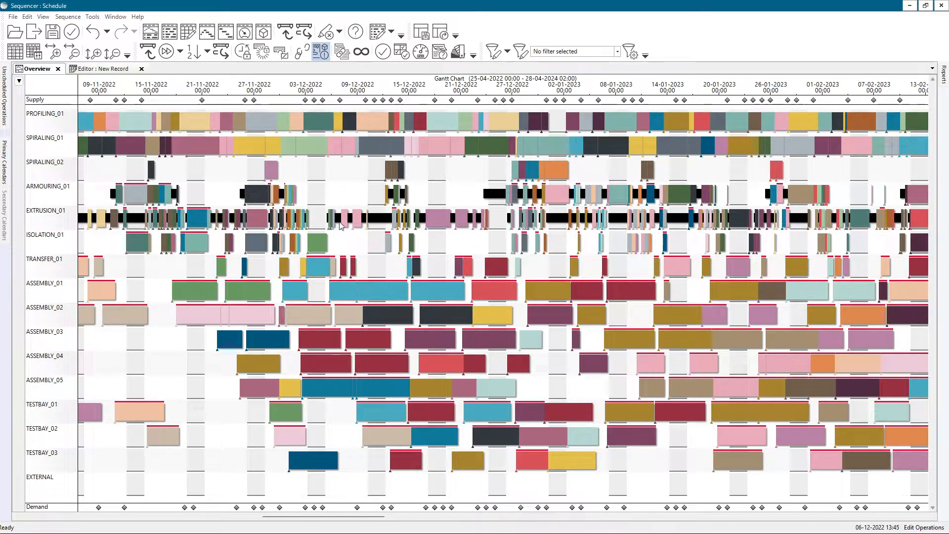
pyautogui.moveTo(219, 213); pyautogui.dragTo(55, 220)
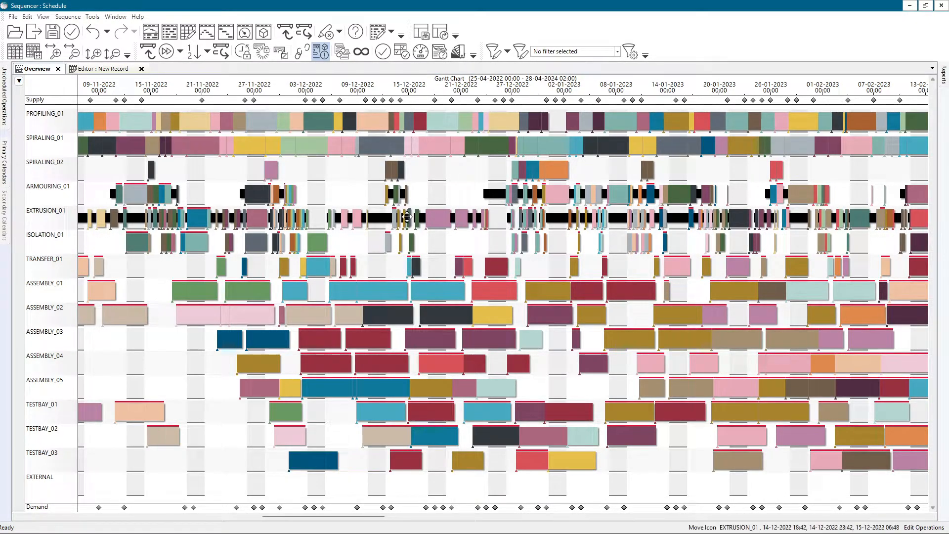
# Step: Zoom the timeline out slightly and view the Highlight Options available for the SPIRALING_01 operation in early December 2022
pyautogui.scroll(-2, 355, 217)
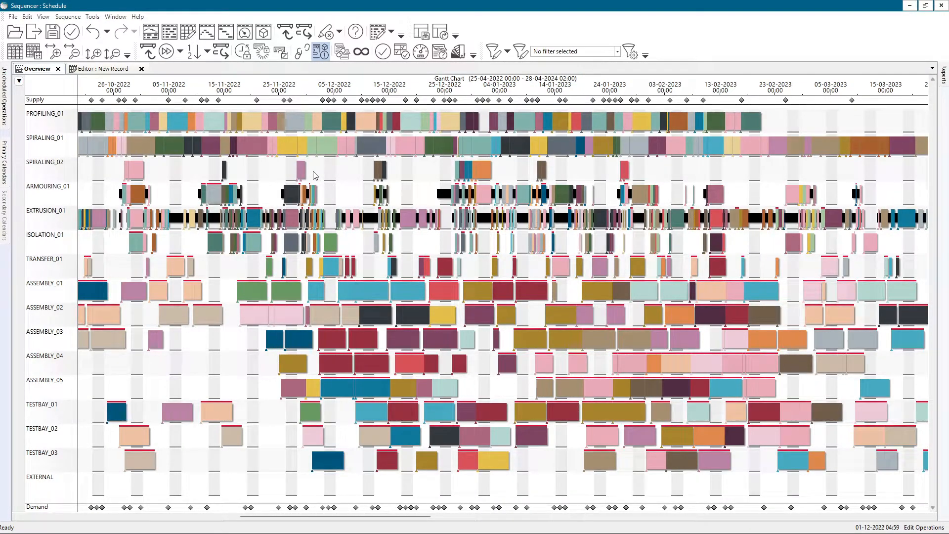
pyautogui.rightClick(324, 142)
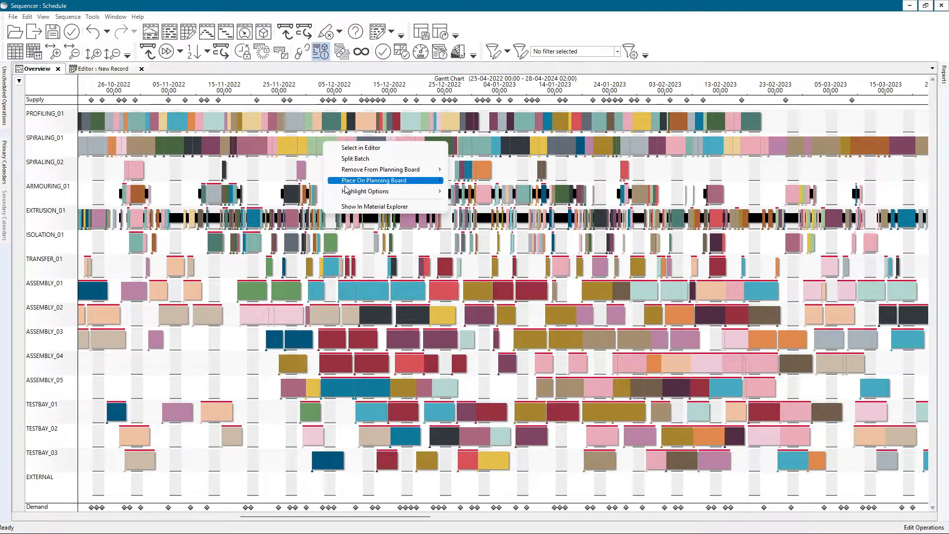
pyautogui.moveTo(355, 193)
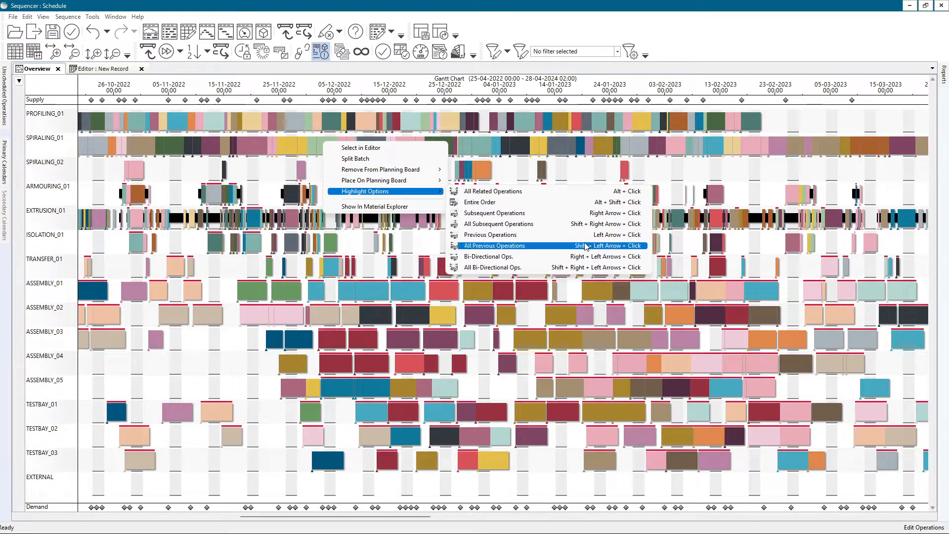
pyautogui.click(502, 347)
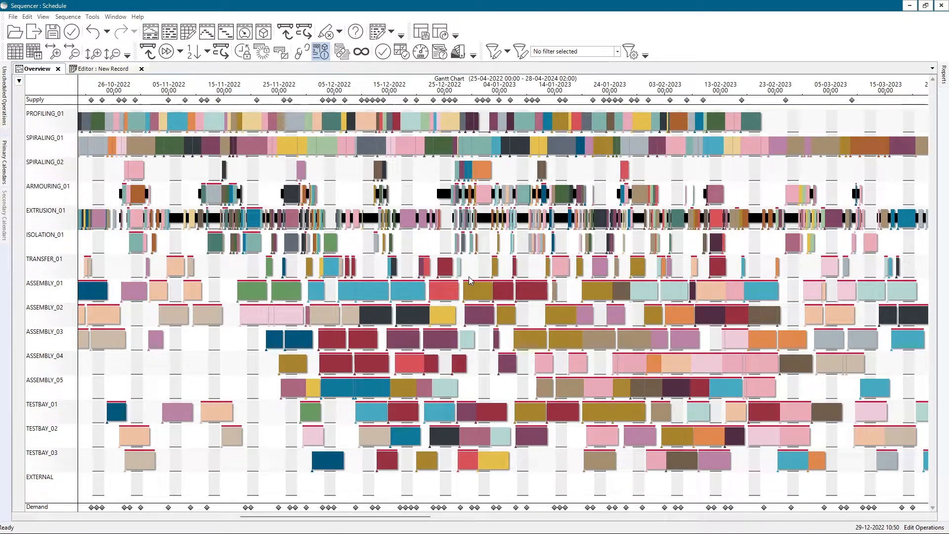
# Step: Highlight the subsequent operations of several SPIRALING_01 operations between early December 2022 and the end of the year
pyautogui.click(333, 142)
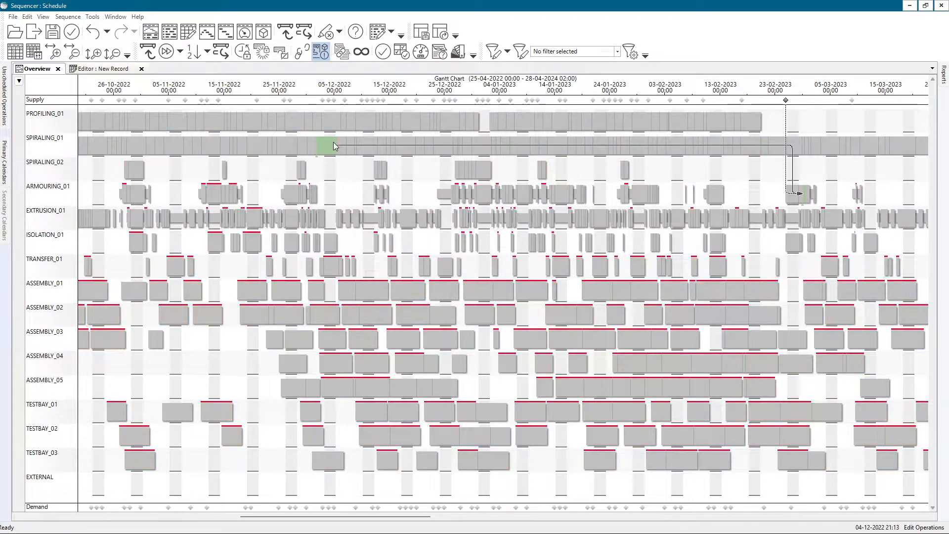
pyautogui.click(368, 147)
pyautogui.click(413, 148)
pyautogui.click(442, 147)
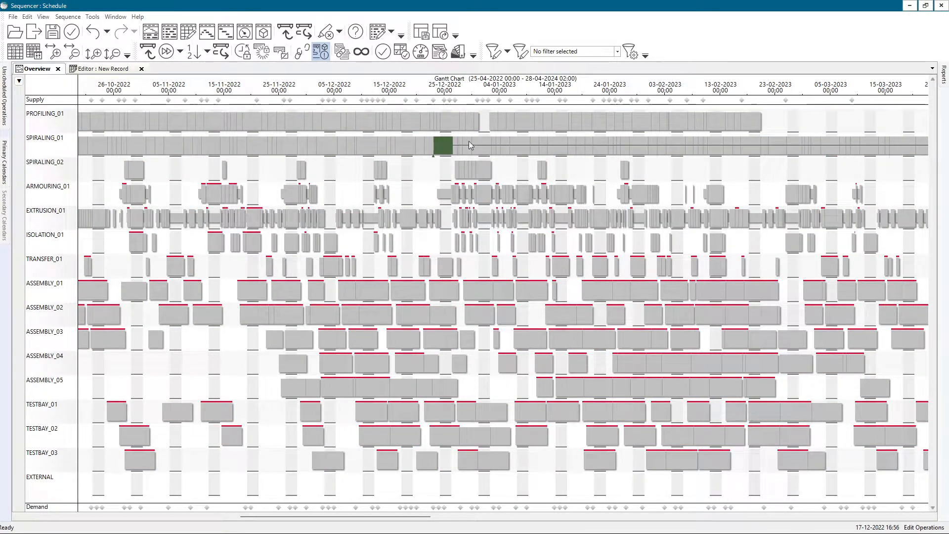
pyautogui.click(477, 148)
# Step: Highlight the previous operations of several December 2022 SPIRALING_01 operations, and clear the highlighting
pyautogui.click(415, 147)
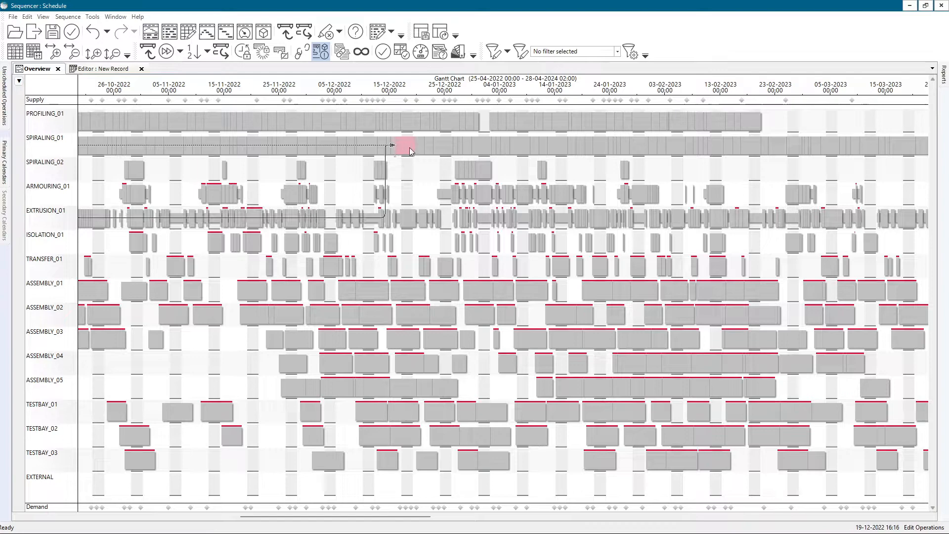
pyautogui.click(372, 147)
pyautogui.click(346, 147)
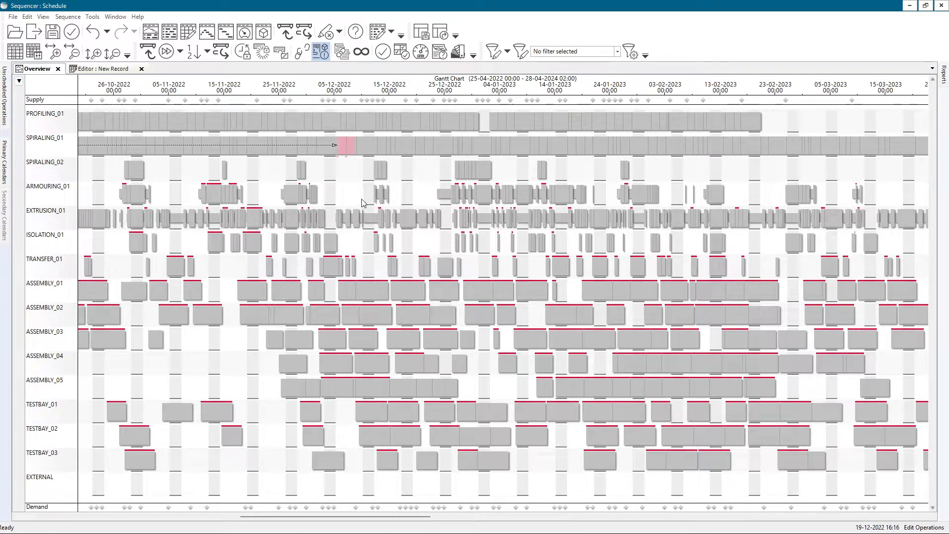
pyautogui.press('Left')
pyautogui.click(352, 171)
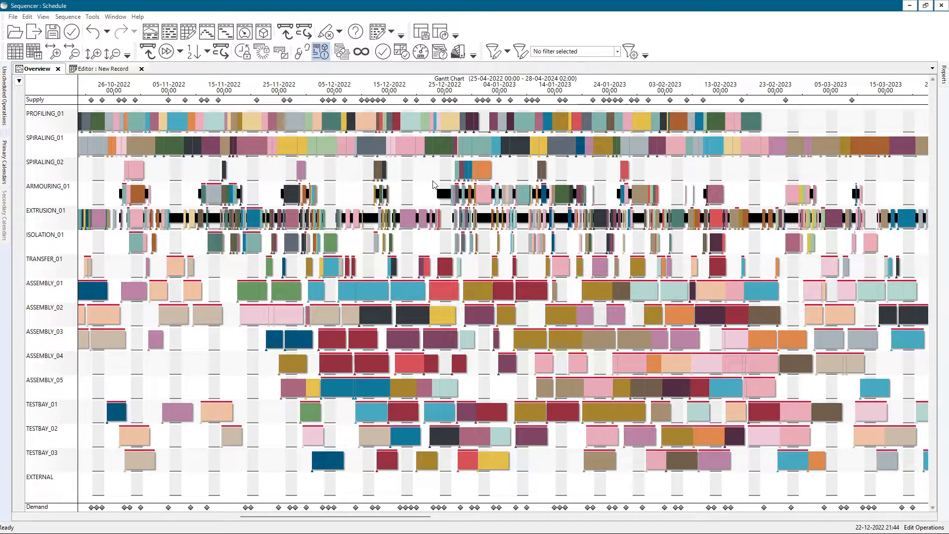
# Step: Zoom the chart out to the full timeline and show the details of a June 2022 supply order in the Supply row
pyautogui.click(43, 16)
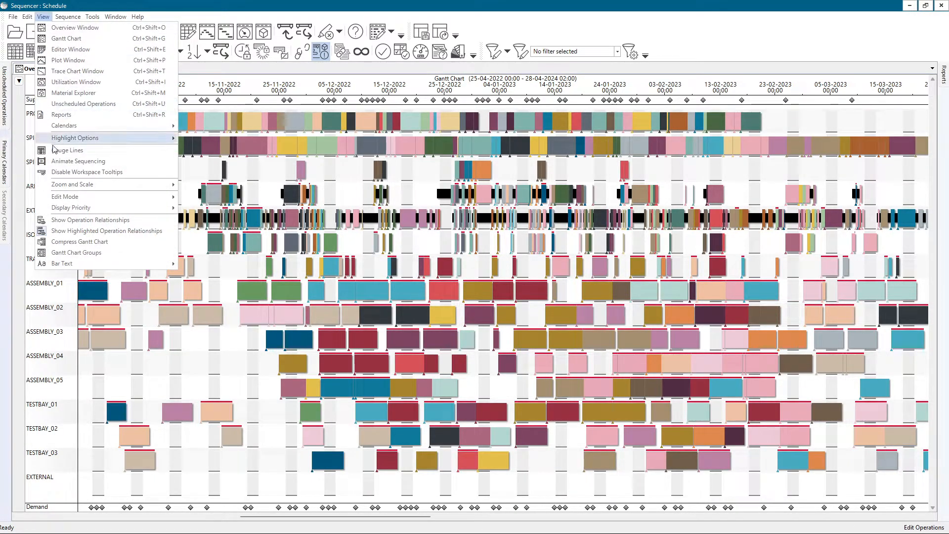
pyautogui.click(526, 156)
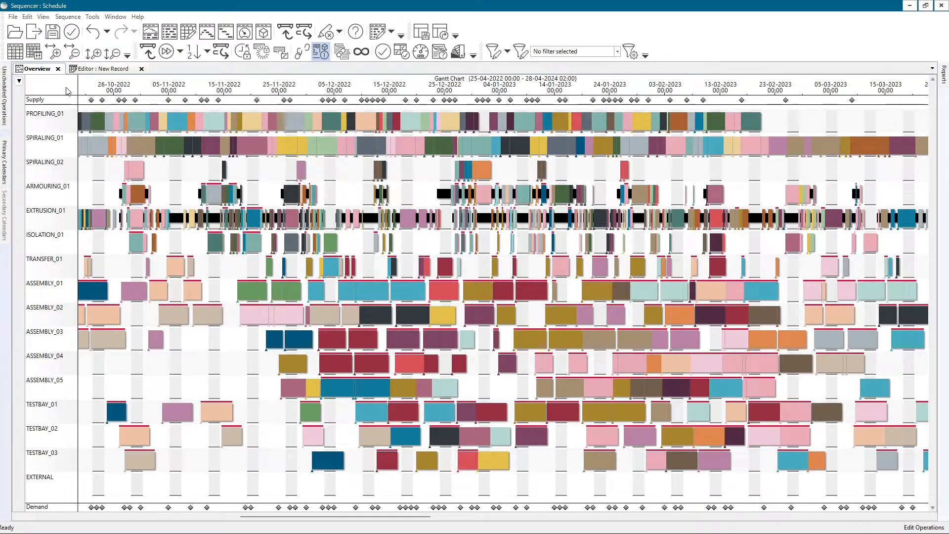
pyautogui.scroll(-3, 626, 201)
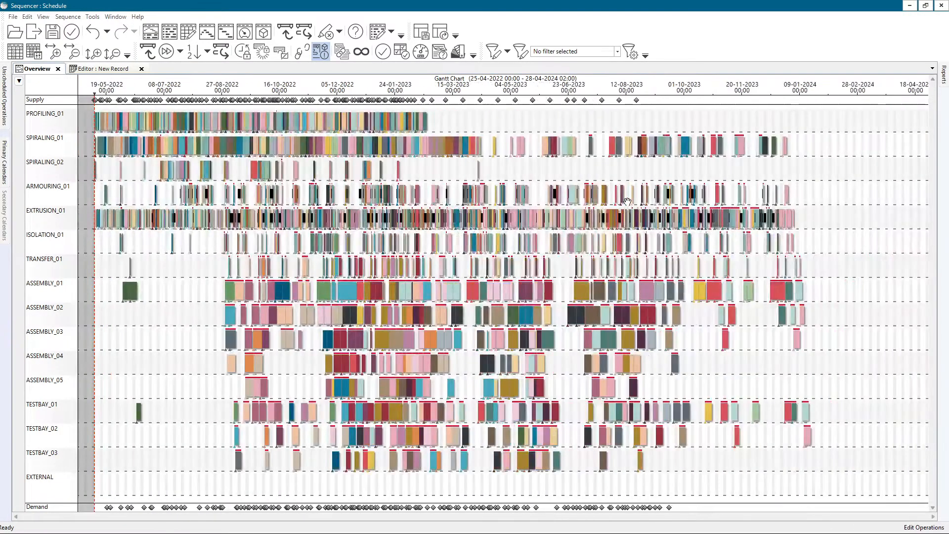
pyautogui.moveTo(504, 209)
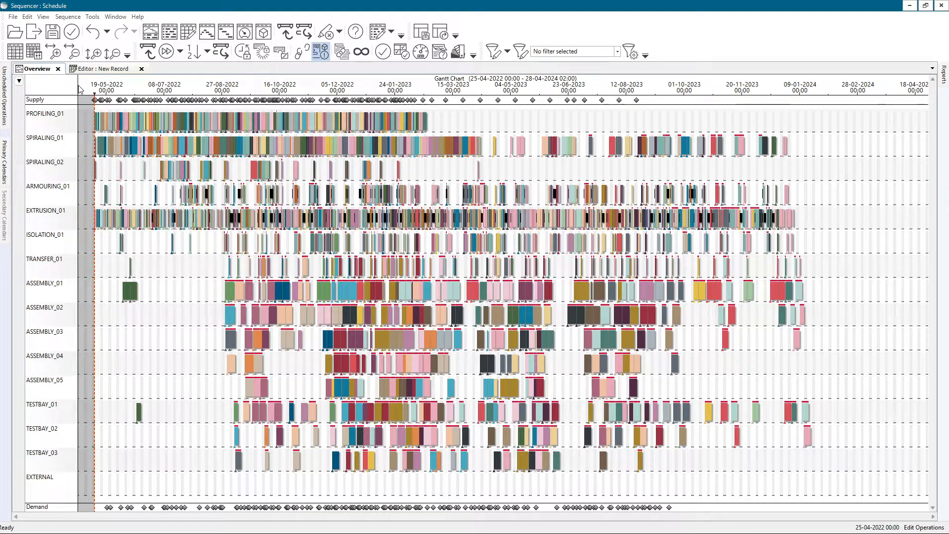
pyautogui.moveTo(147, 104)
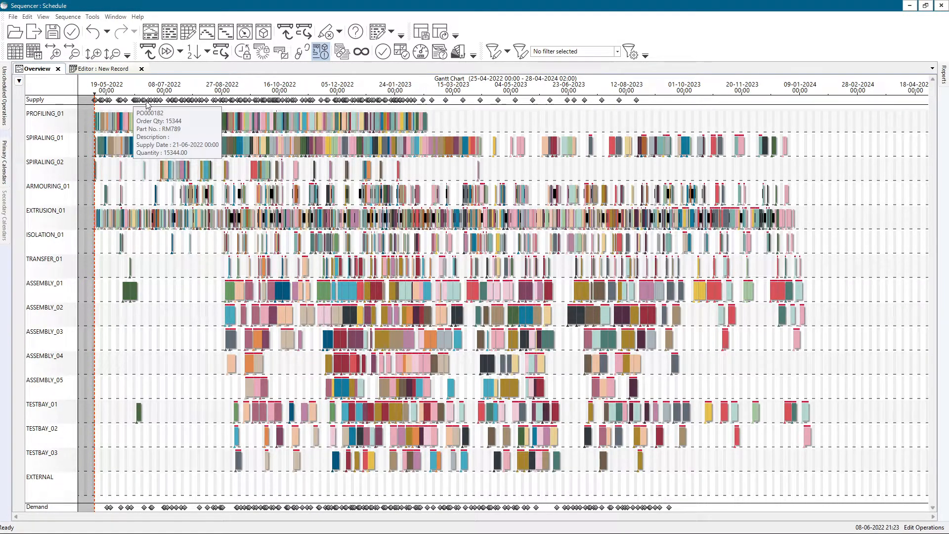
# Step: Apply the Fit To Items range mode to the overview, and switch the range back to Full Range
pyautogui.click(43, 16)
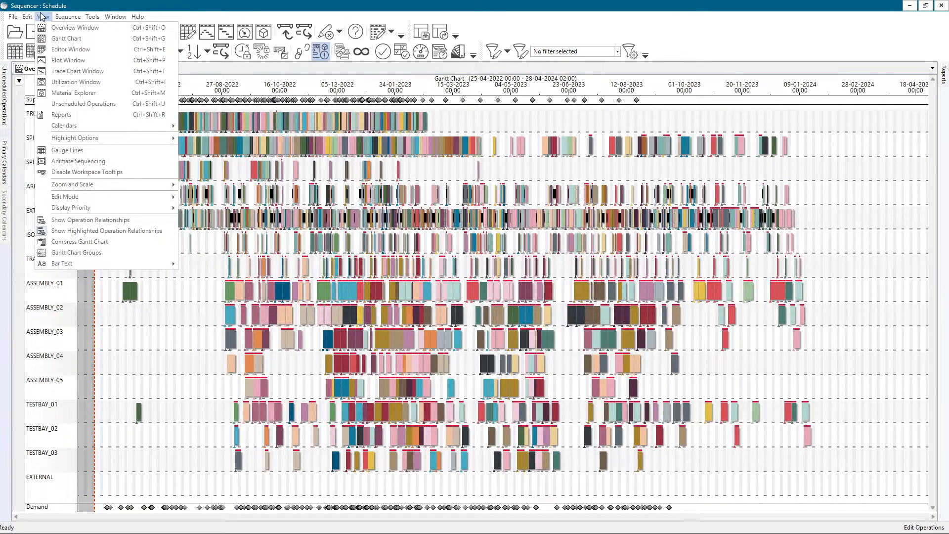
pyautogui.moveTo(67, 186)
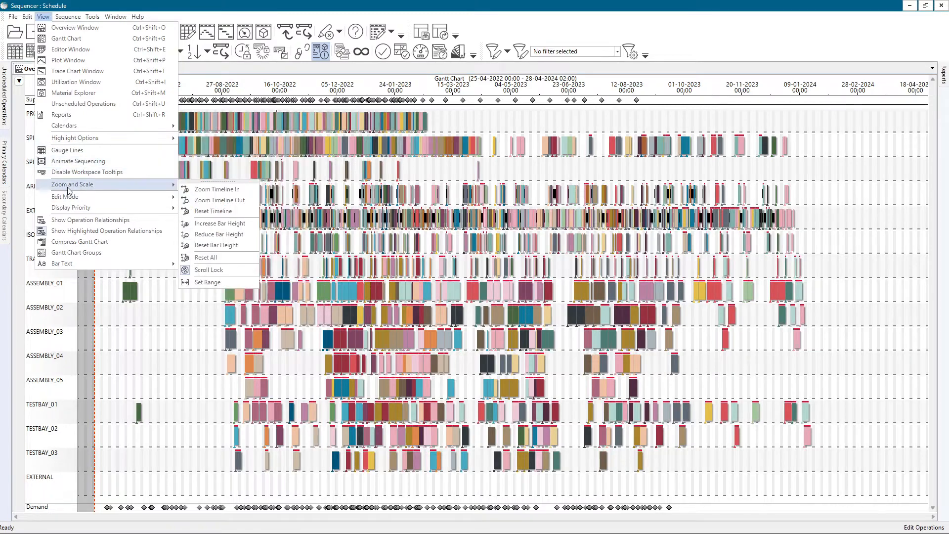
pyautogui.click(196, 287)
pyautogui.moveTo(50, 83); pyautogui.dragTo(177, 83)
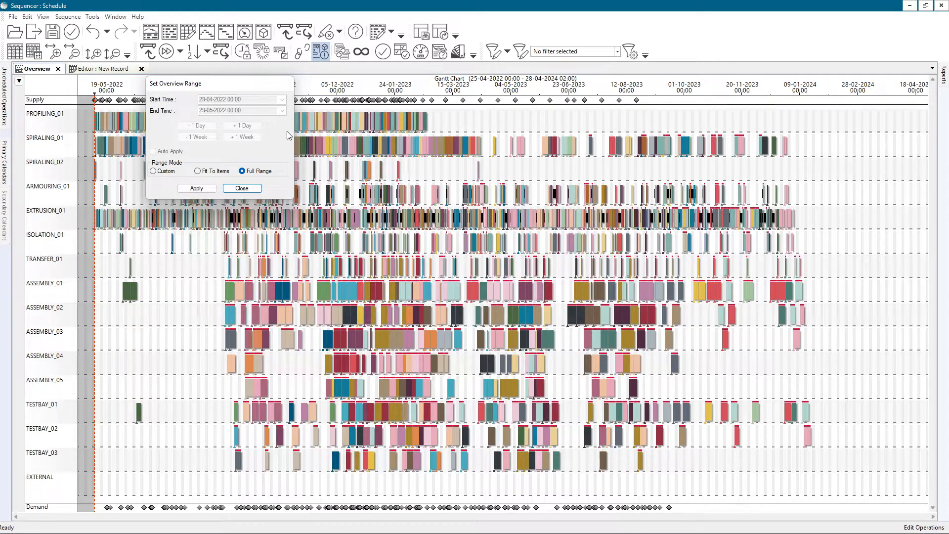
pyautogui.click(205, 170)
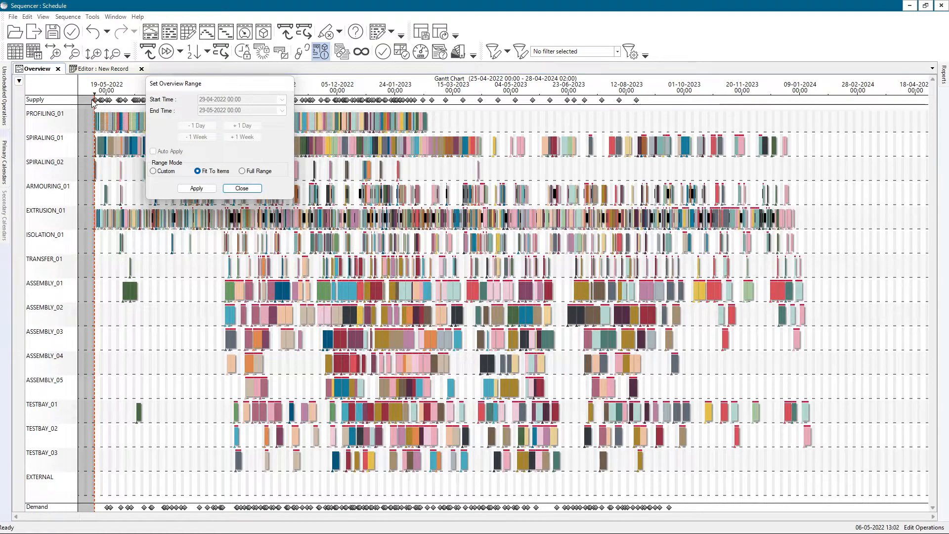
pyautogui.moveTo(95, 102)
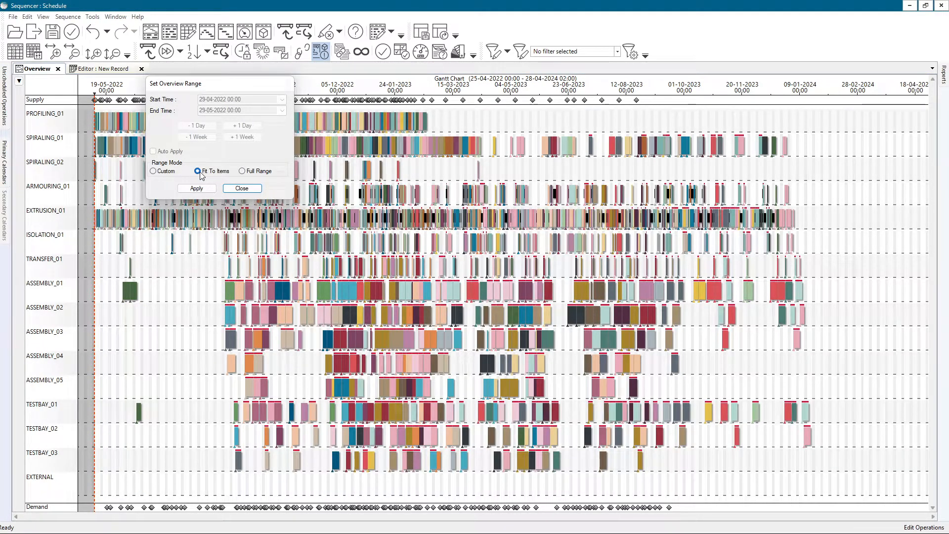
pyautogui.click(196, 188)
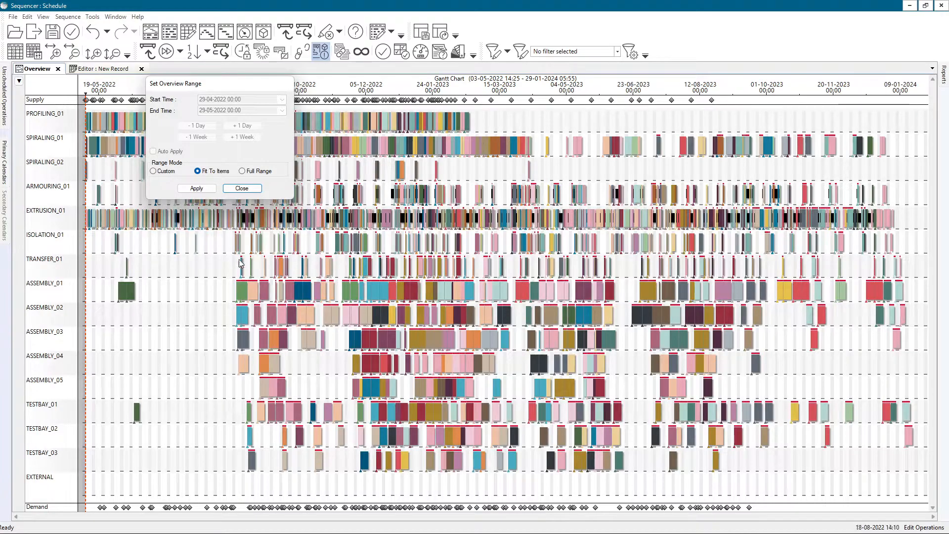
pyautogui.click(257, 170)
pyautogui.click(194, 190)
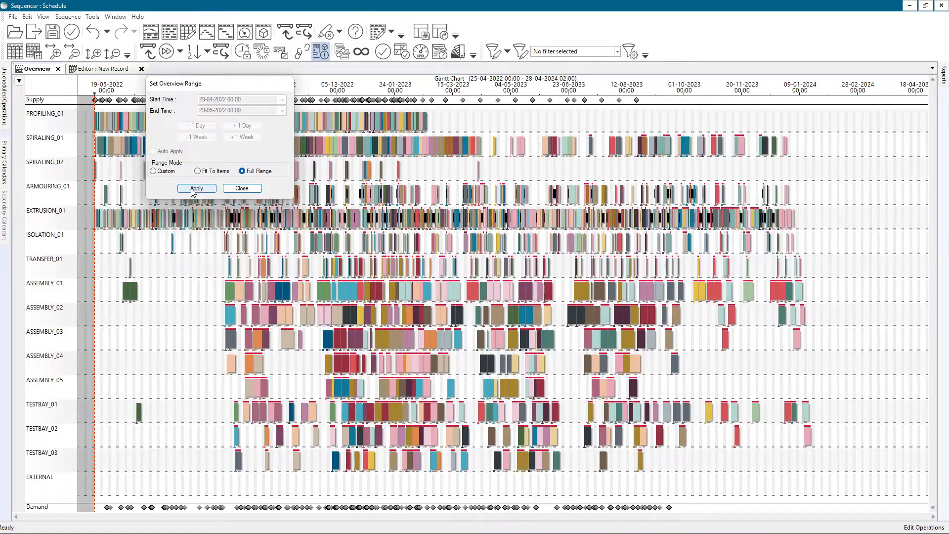
pyautogui.click(198, 171)
pyautogui.click(200, 188)
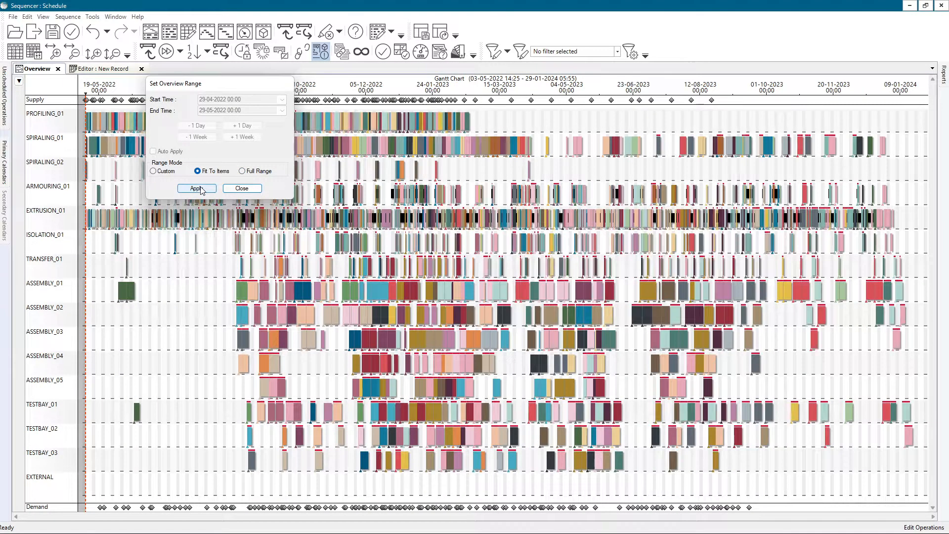
pyautogui.click(164, 172)
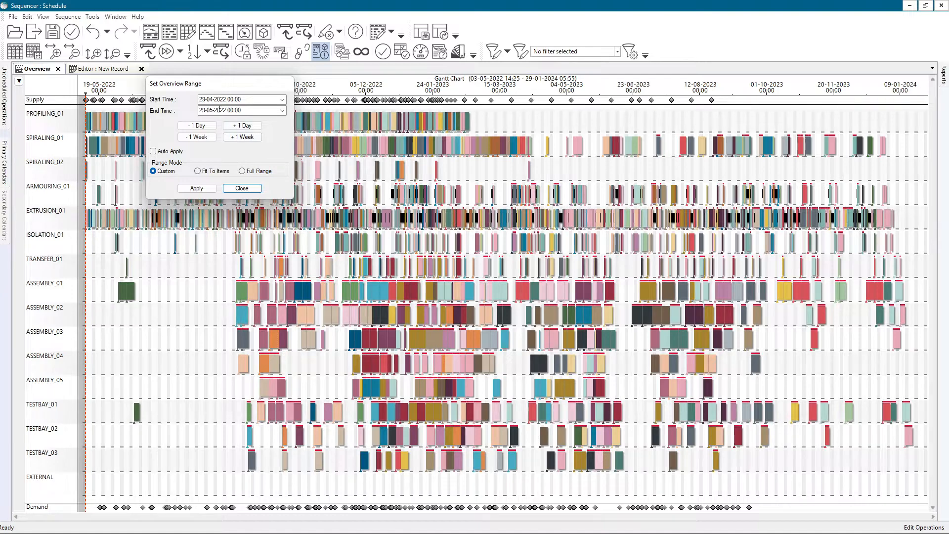
pyautogui.click(282, 99)
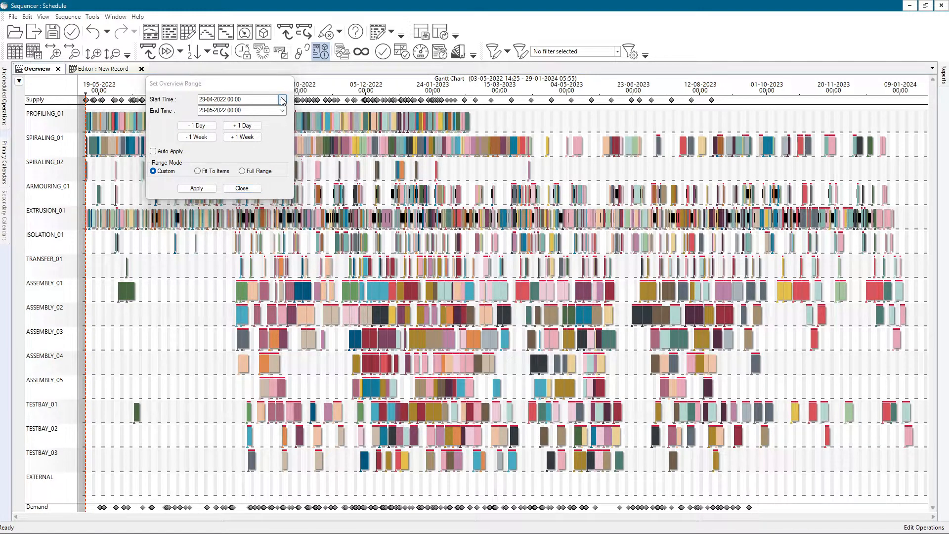
pyautogui.click(193, 112)
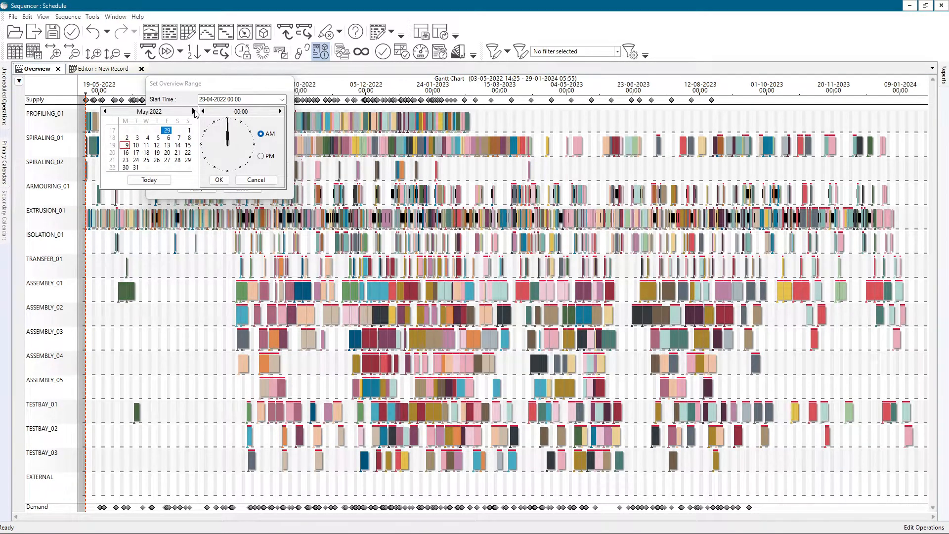
pyautogui.click(192, 112)
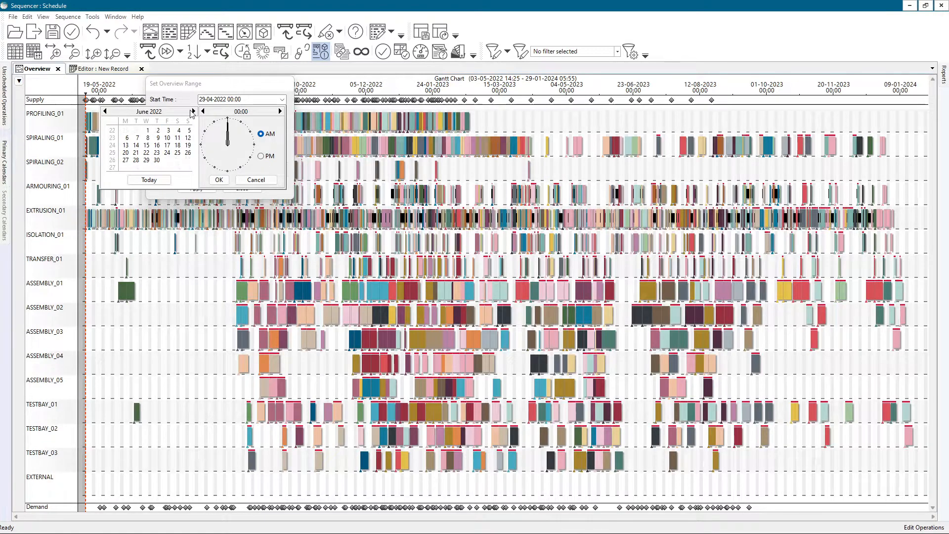
pyautogui.click(127, 139)
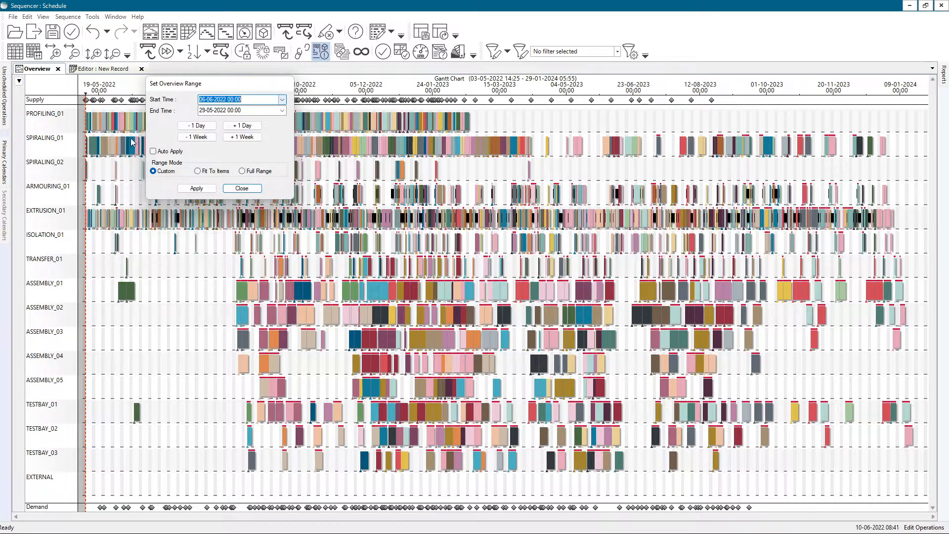
pyautogui.click(282, 110)
pyautogui.click(193, 122)
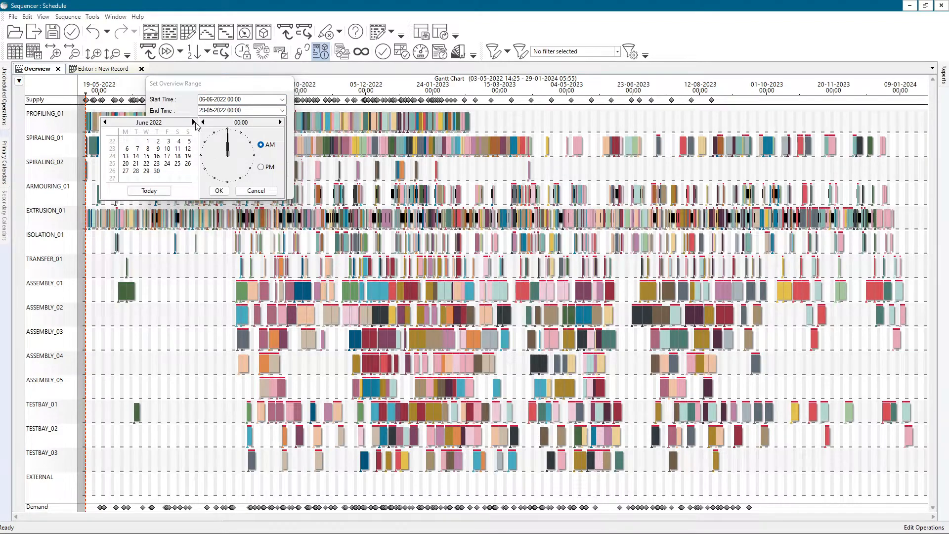
pyautogui.click(193, 122)
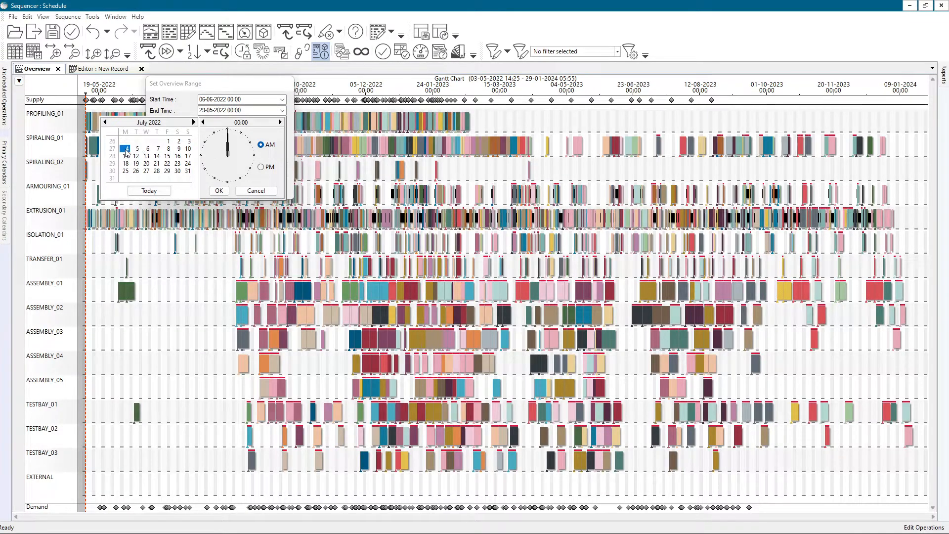
pyautogui.click(219, 191)
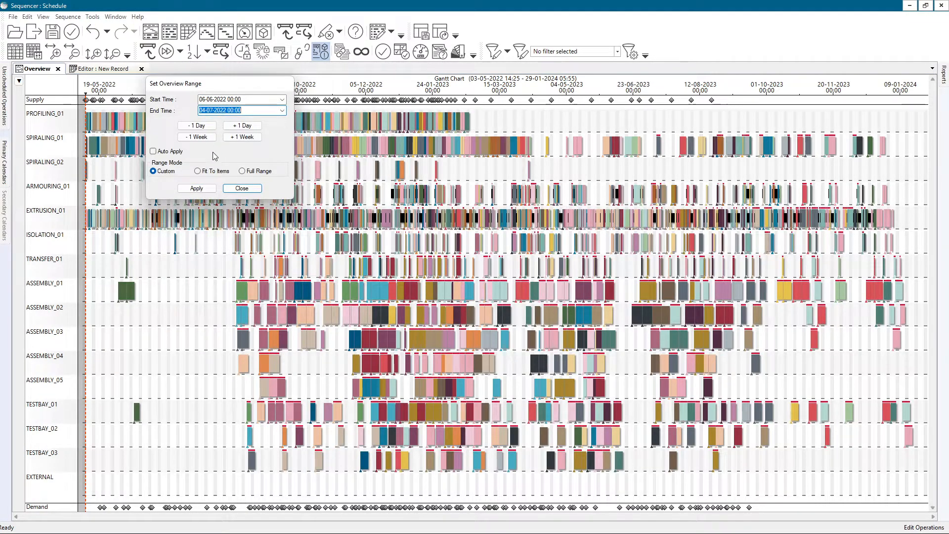
pyautogui.click(196, 189)
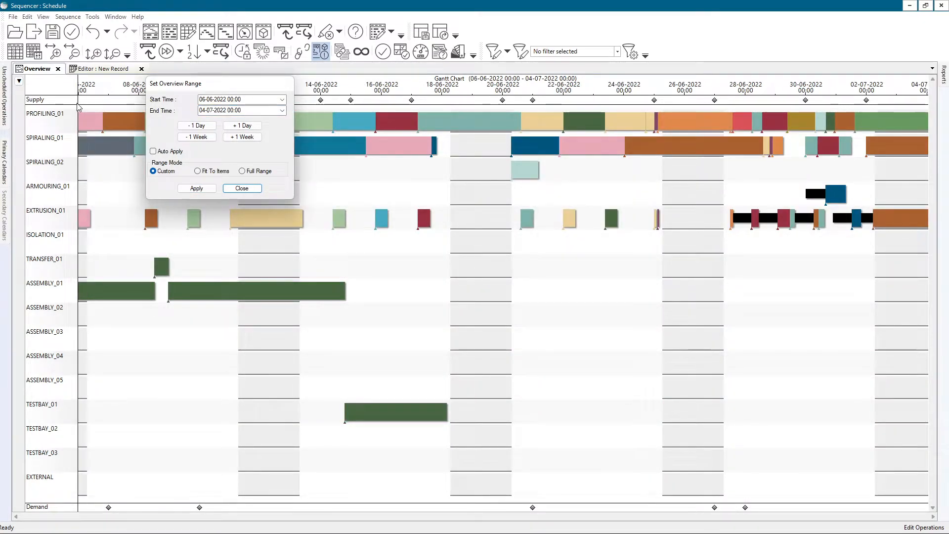
# Step: Shift the custom range by days and weeks to 13-06-2022 through 11-07-2022, apply it, and enable Auto Apply
pyautogui.click(248, 99)
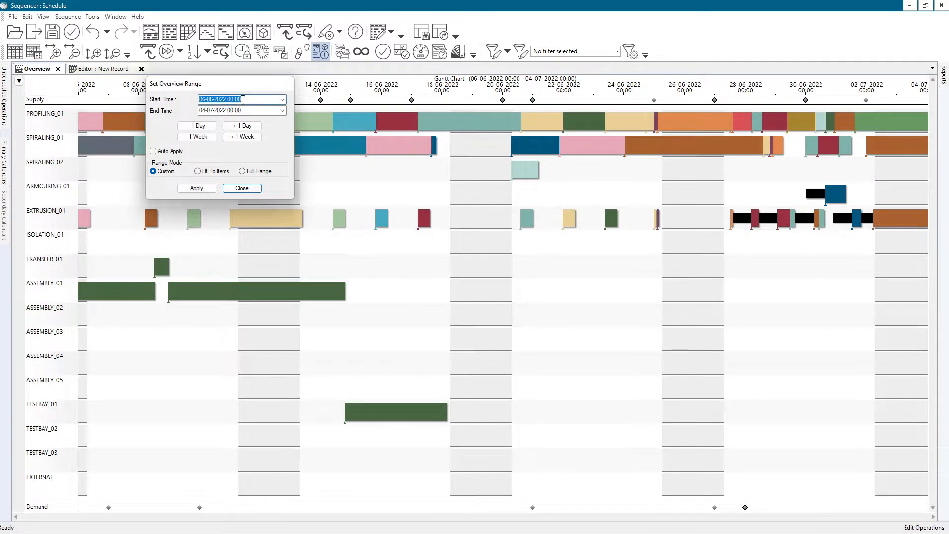
pyautogui.press('Tab')
pyautogui.click(249, 99)
pyautogui.click(257, 110)
pyautogui.click(254, 100)
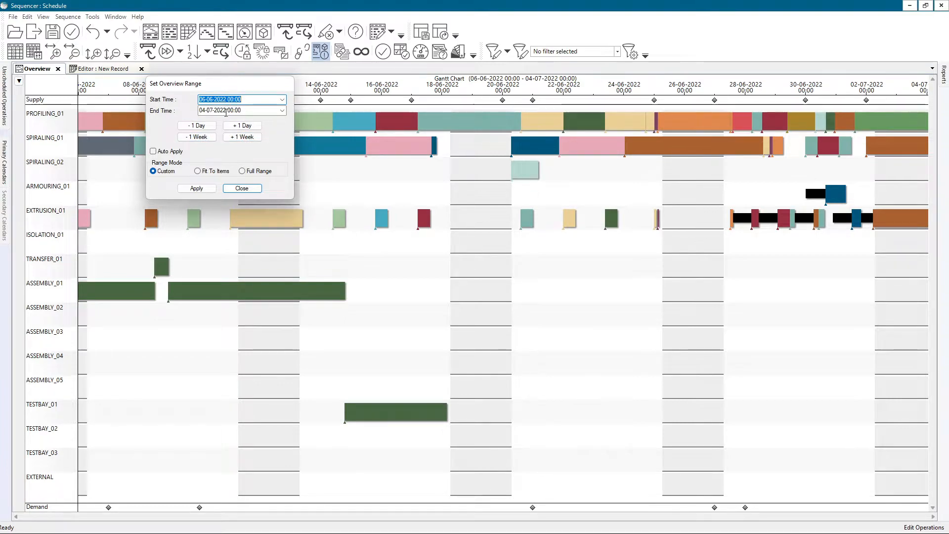
pyautogui.click(201, 127)
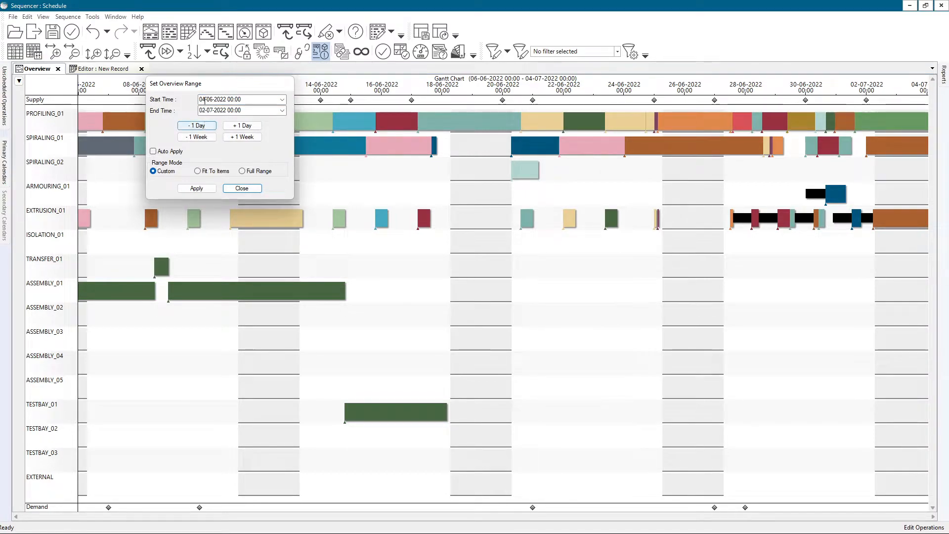
pyautogui.click(242, 138)
pyautogui.click(192, 189)
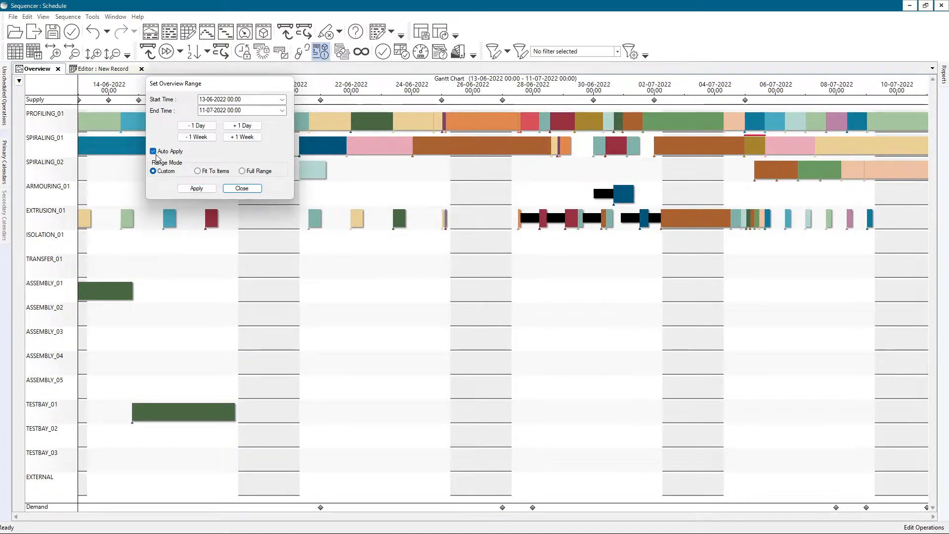
# Step: Shift the overview range back in one-week increments to start 23-05-2022, and forward again to start 20-06-2022
pyautogui.click(196, 137)
pyautogui.click(196, 137)
pyautogui.click(196, 137)
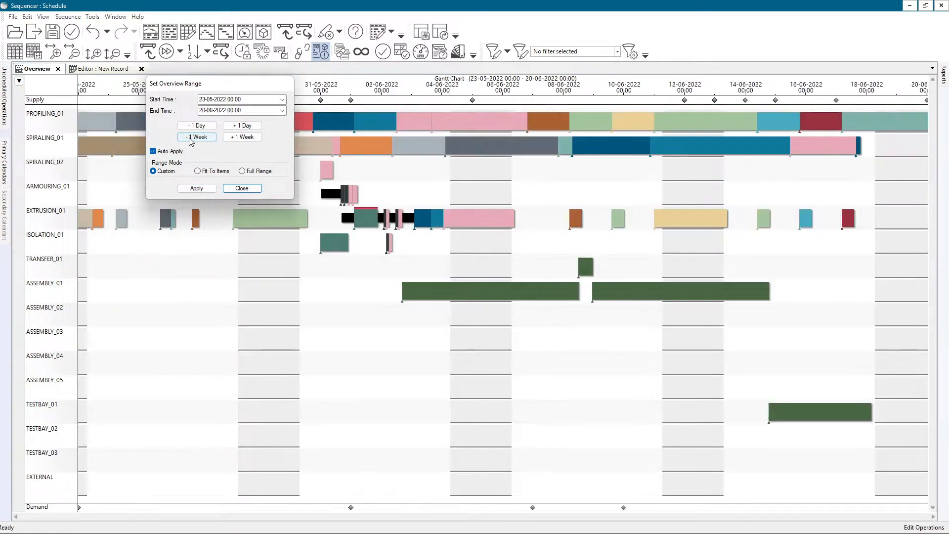
pyautogui.click(241, 137)
pyautogui.click(241, 137)
pyautogui.click(240, 137)
pyautogui.click(241, 137)
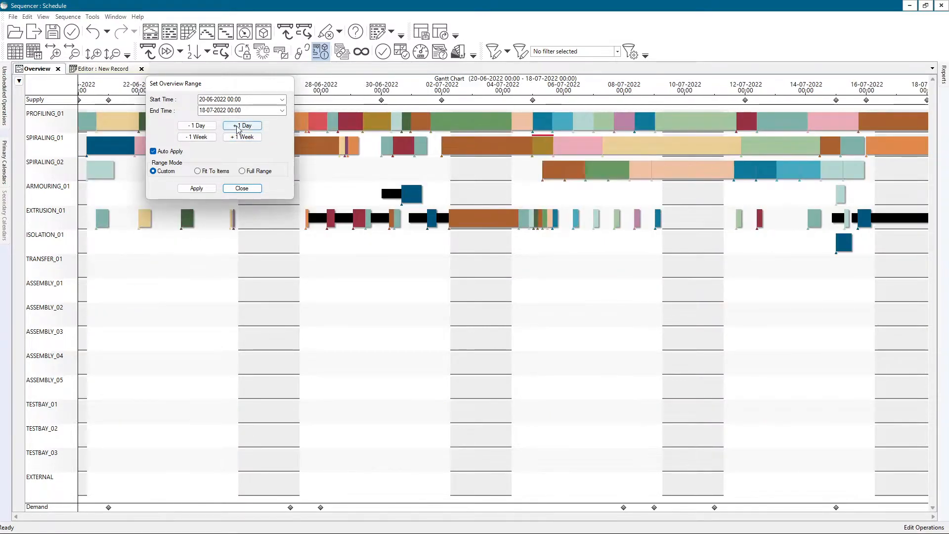
# Step: Shift the overview range forward and back in one-day increments, ending at 16-06-2022 through 14-07-2022
pyautogui.click(232, 126)
pyautogui.click(232, 126)
pyautogui.click(198, 127)
pyautogui.click(198, 126)
pyautogui.click(198, 127)
pyautogui.click(198, 127)
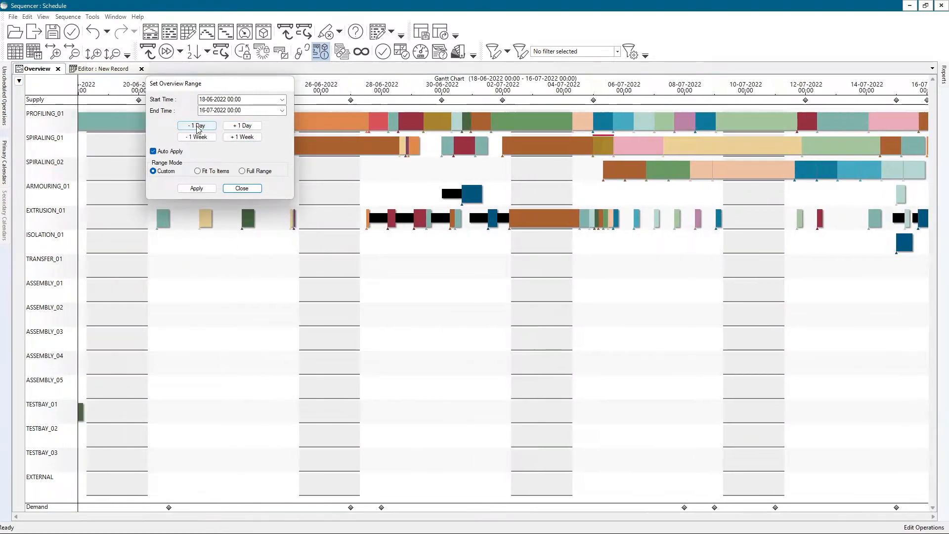
pyautogui.click(198, 127)
pyautogui.click(198, 127)
# Step: Apply the Full Range mode to the overview and close the overview range settings
pyautogui.click(242, 171)
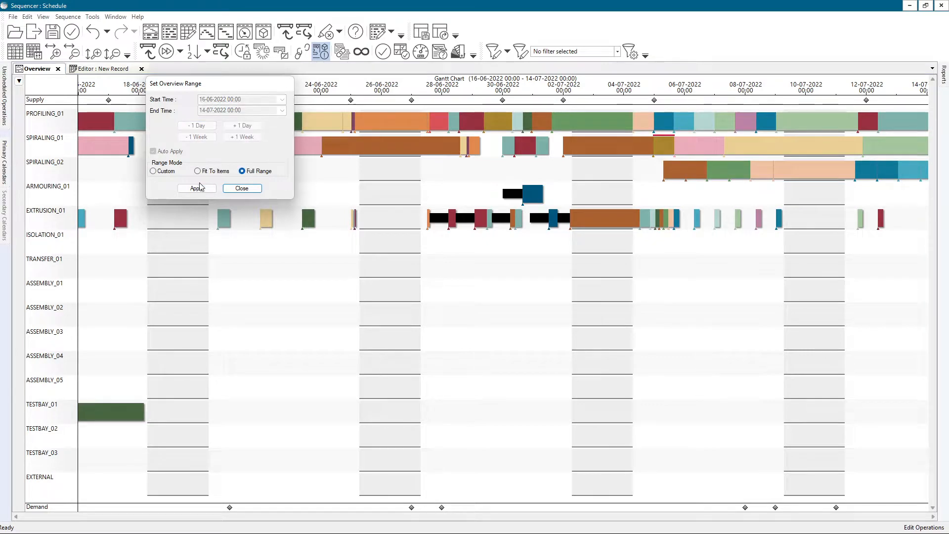
pyautogui.click(196, 189)
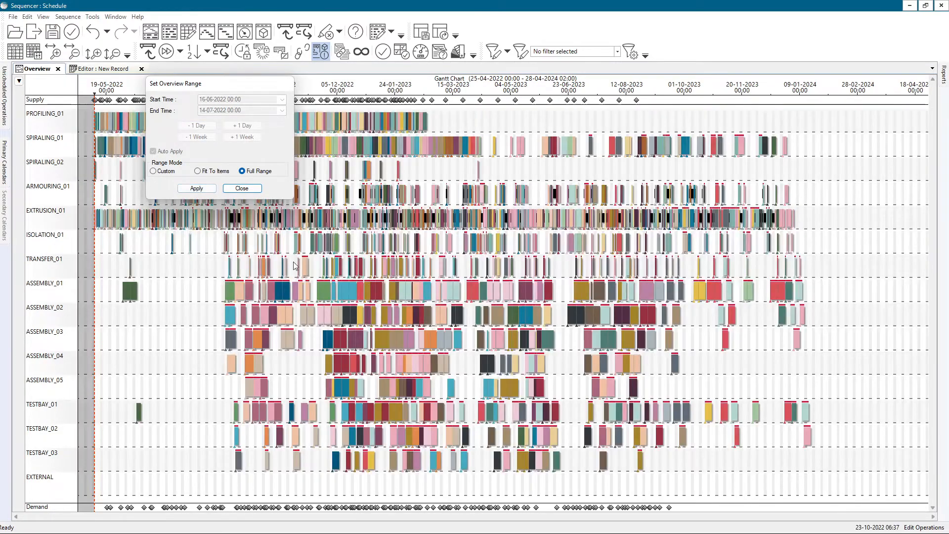
pyautogui.click(242, 188)
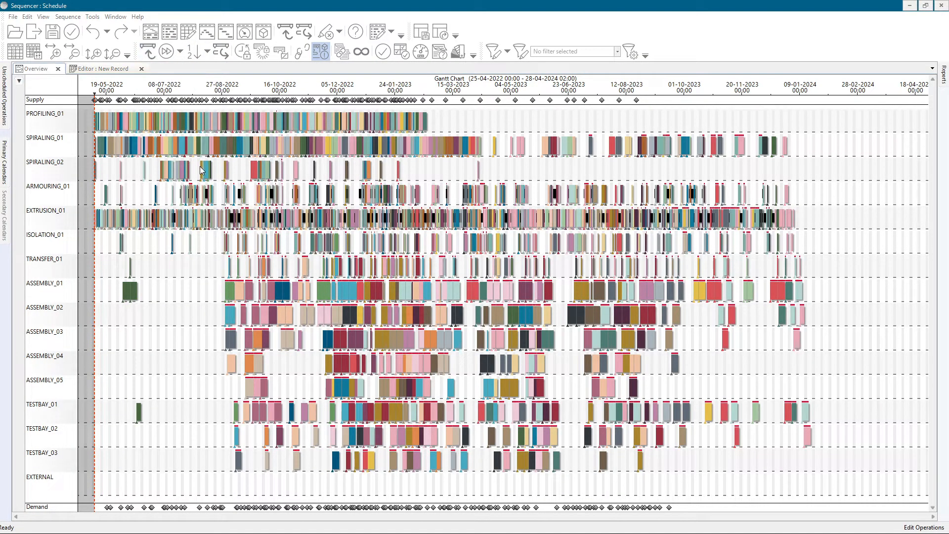
# Step: Unschedule all operations and close the schedule, saving the changes to the Schedule data set
pyautogui.click(56, 35)
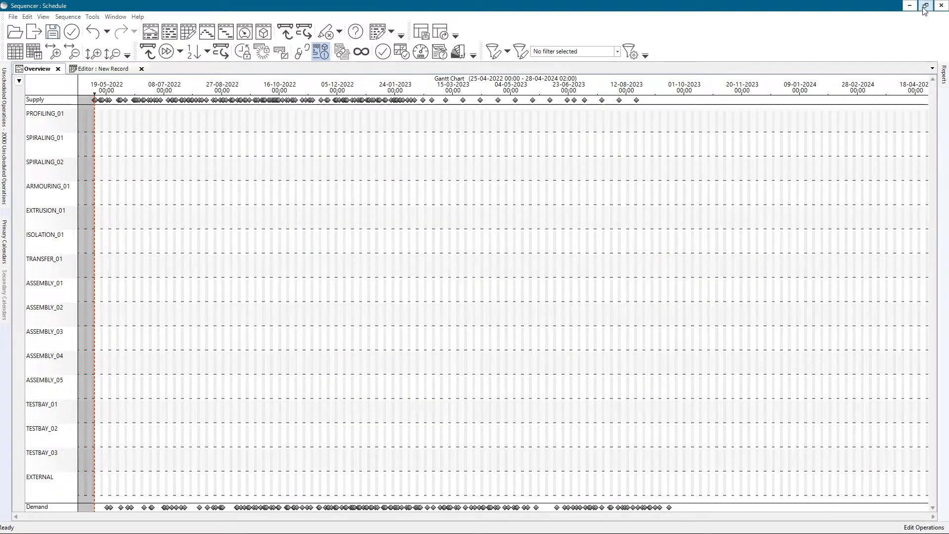
pyautogui.click(938, 9)
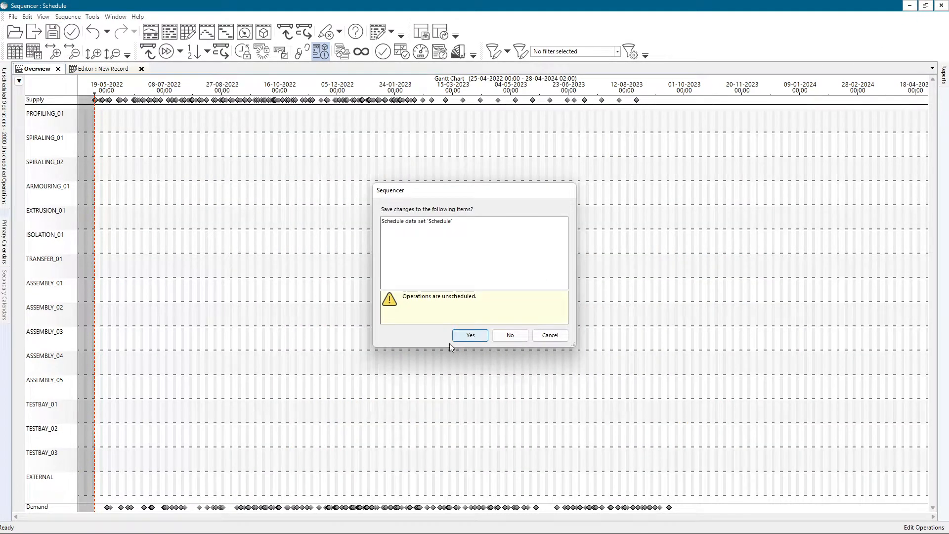
pyautogui.click(469, 336)
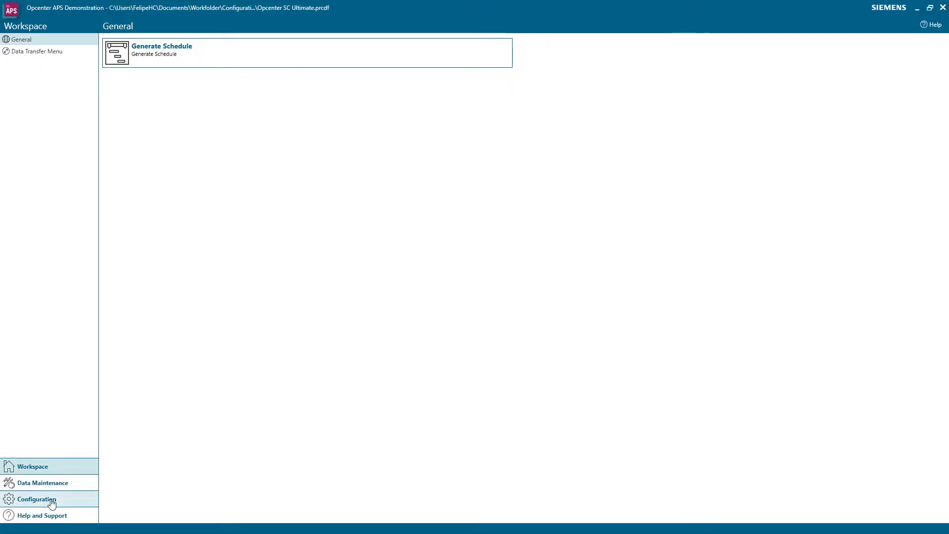
# Step: Open the Sequencer Configuration settings and examine the historical and future planning horizons
pyautogui.click(33, 503)
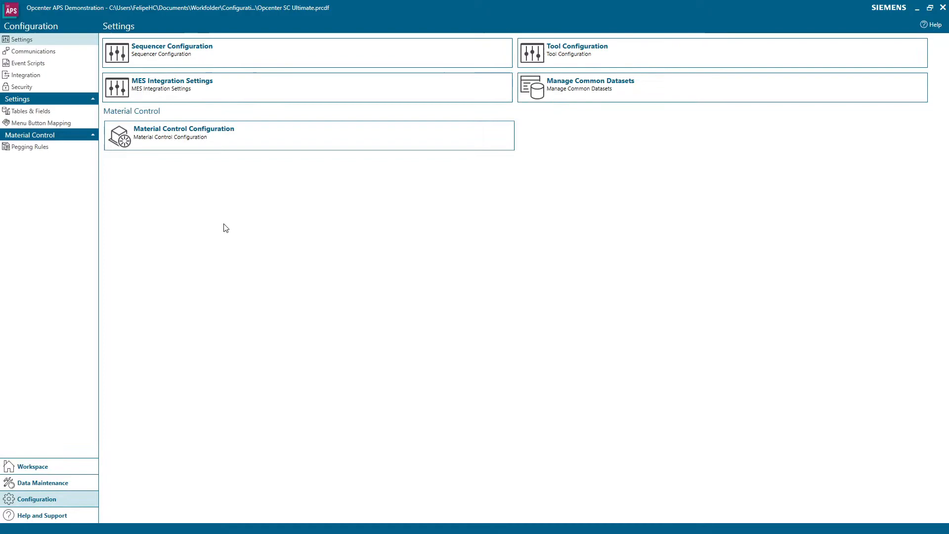
pyautogui.click(155, 46)
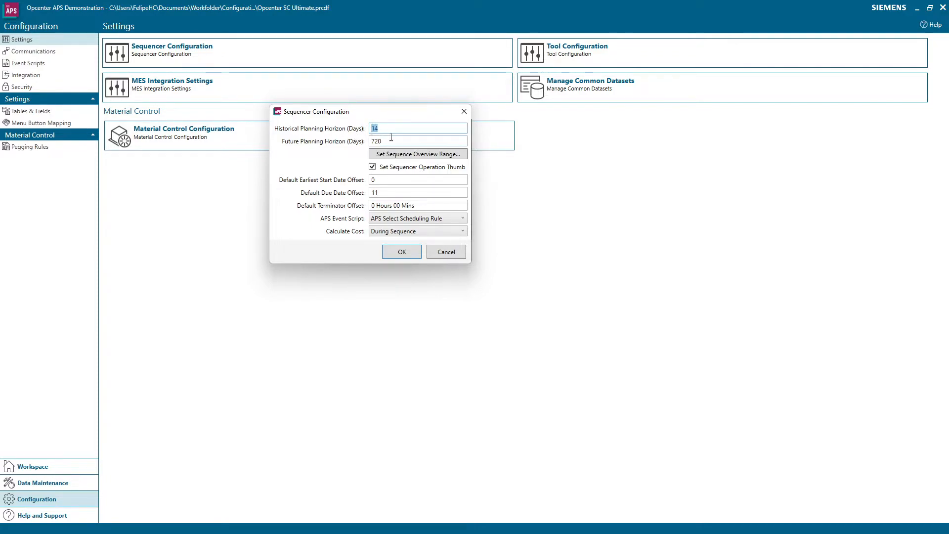
pyautogui.doubleClick(376, 141)
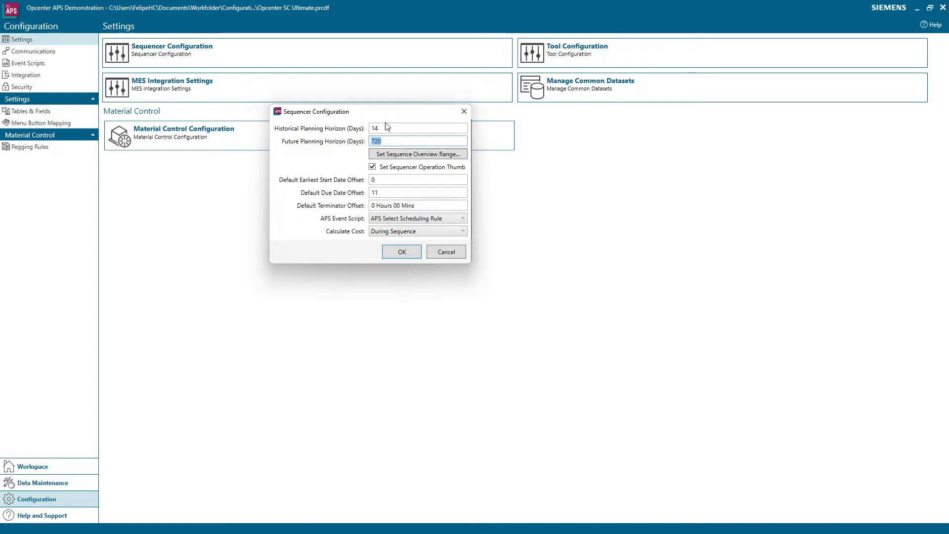
pyautogui.doubleClick(374, 128)
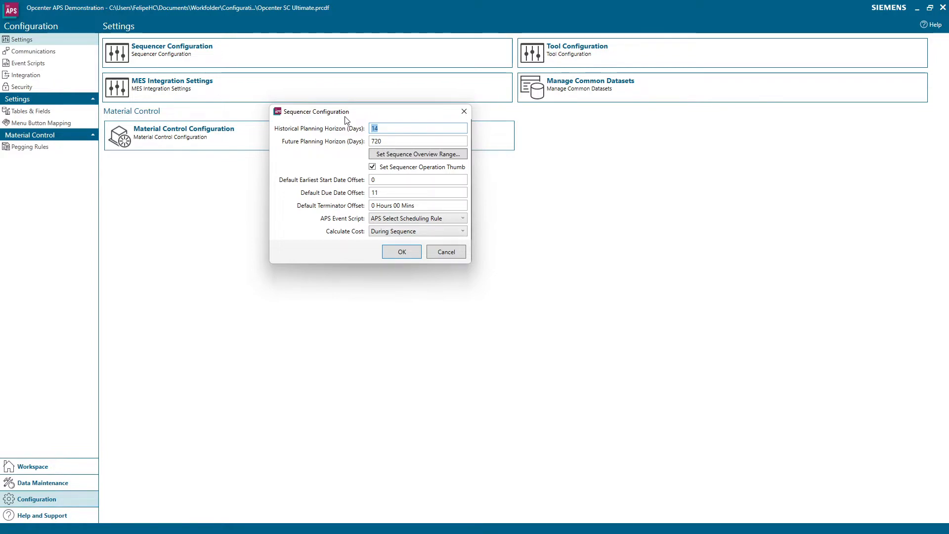
pyautogui.press('Tab')
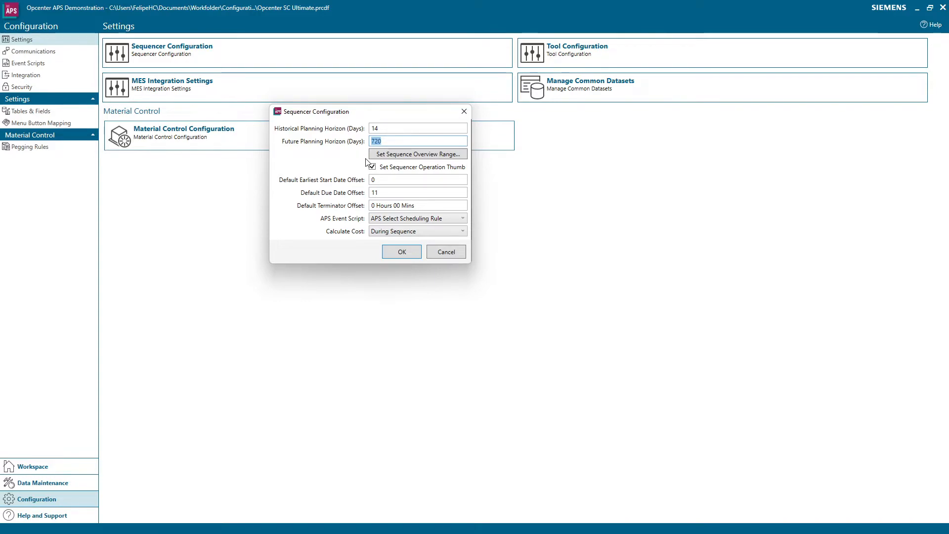
pyautogui.click(389, 142)
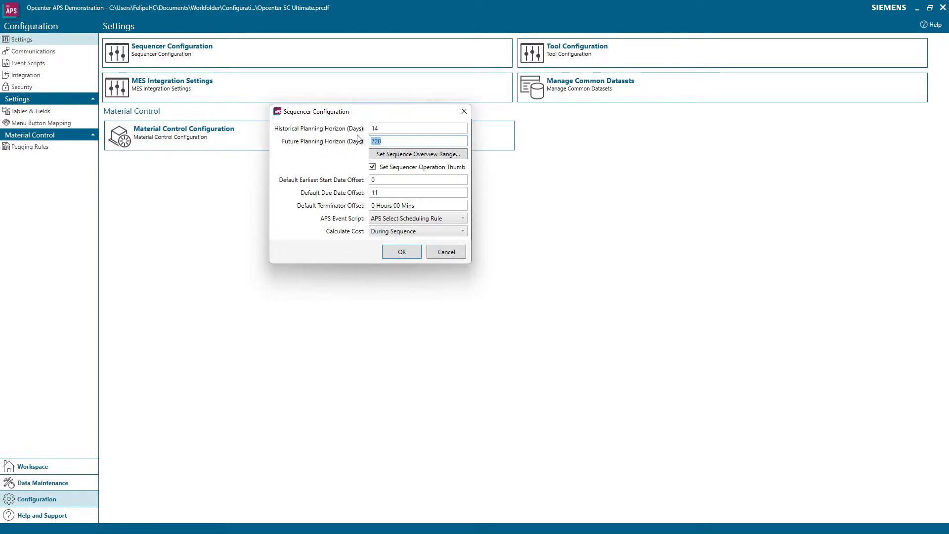
# Step: Open the default sequence overview range settings and set the Sequence Overview Mode to Fit To Items
pyautogui.click(396, 155)
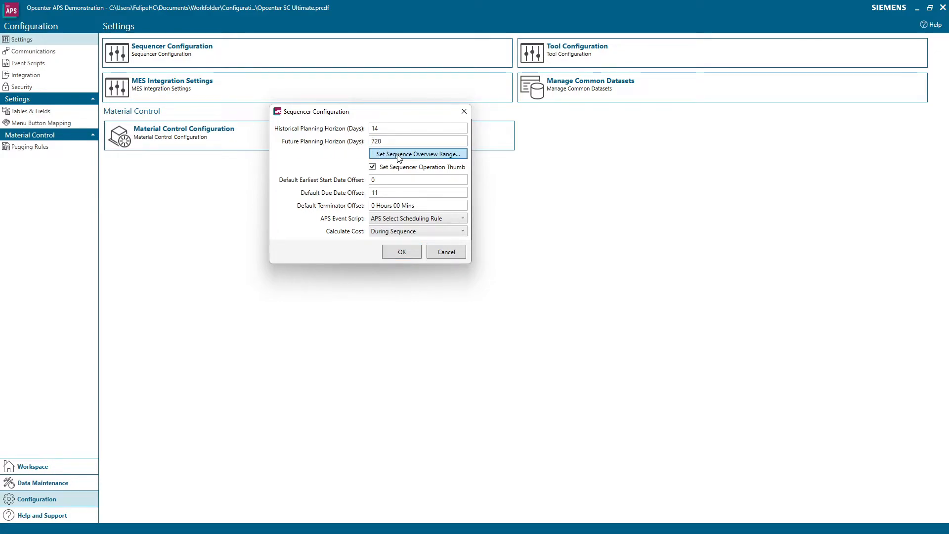
pyautogui.moveTo(357, 92); pyautogui.dragTo(582, 84)
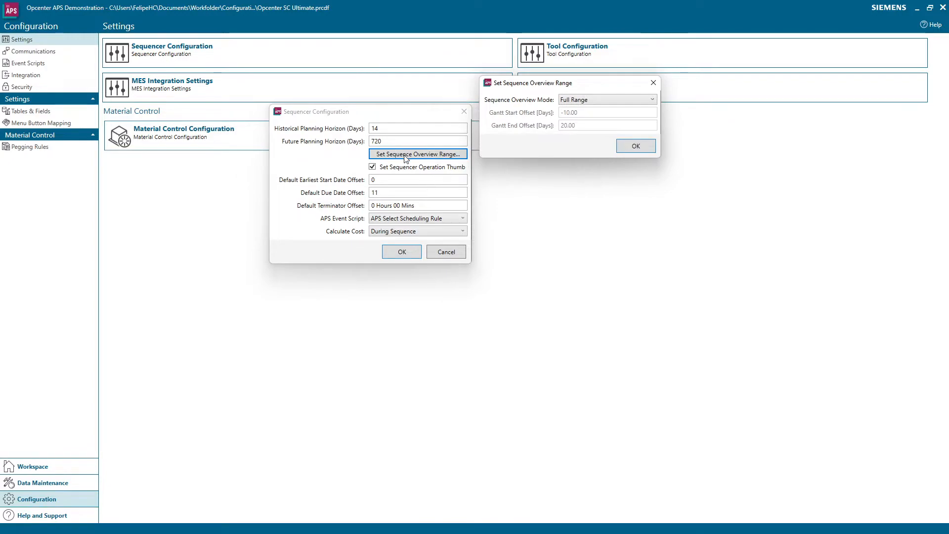
pyautogui.click(576, 100)
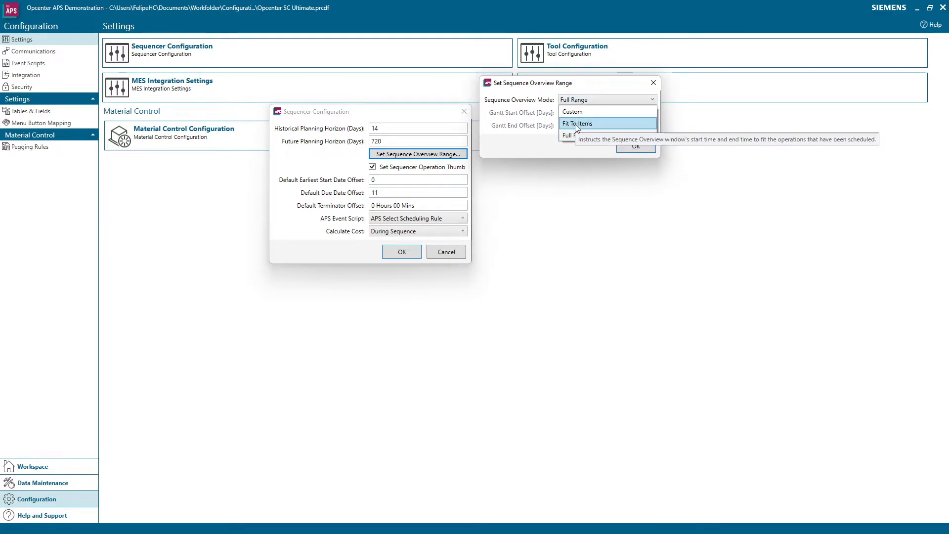
pyautogui.click(575, 124)
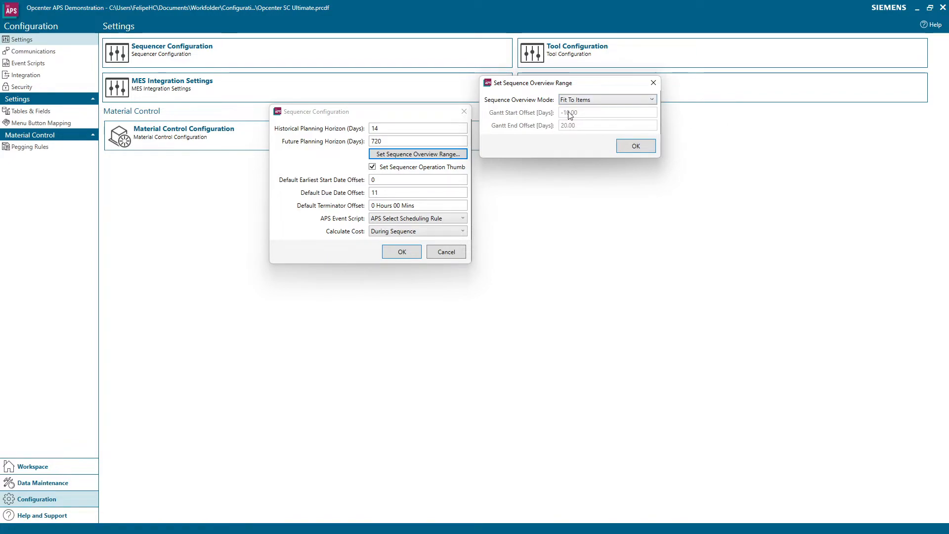
# Step: Switch the Sequence Overview Mode to Custom and go through the Gantt start and end offset fields
pyautogui.click(580, 102)
pyautogui.click(579, 124)
pyautogui.moveTo(579, 112); pyautogui.dragTo(560, 112)
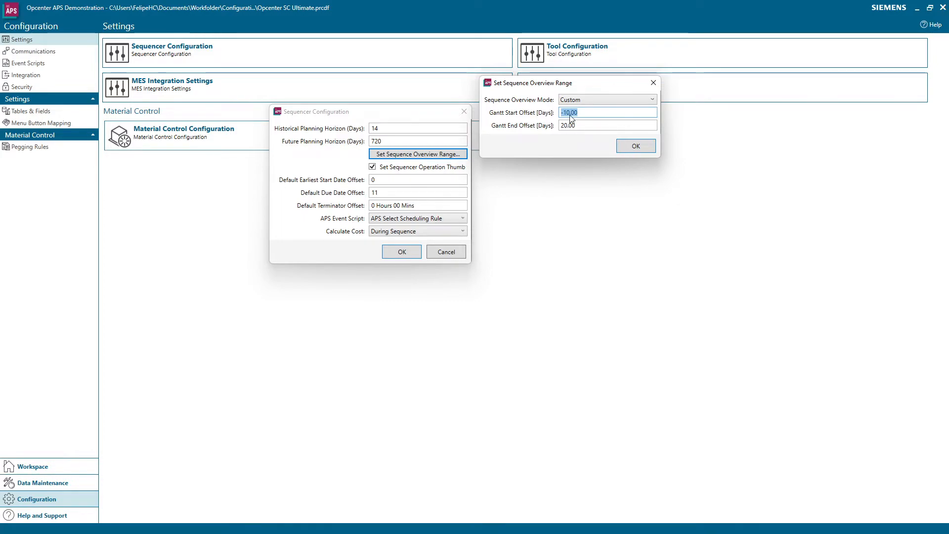
pyautogui.press('Tab')
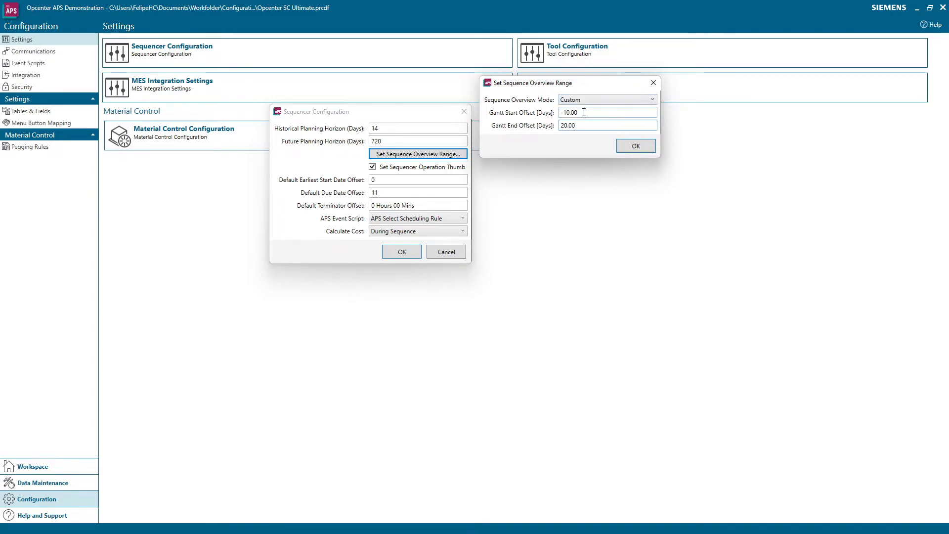
# Step: Accept the custom overview range offsets of -10.00 and 20.00 days and set the Future Planning Horizon to 100 days
pyautogui.click(589, 115)
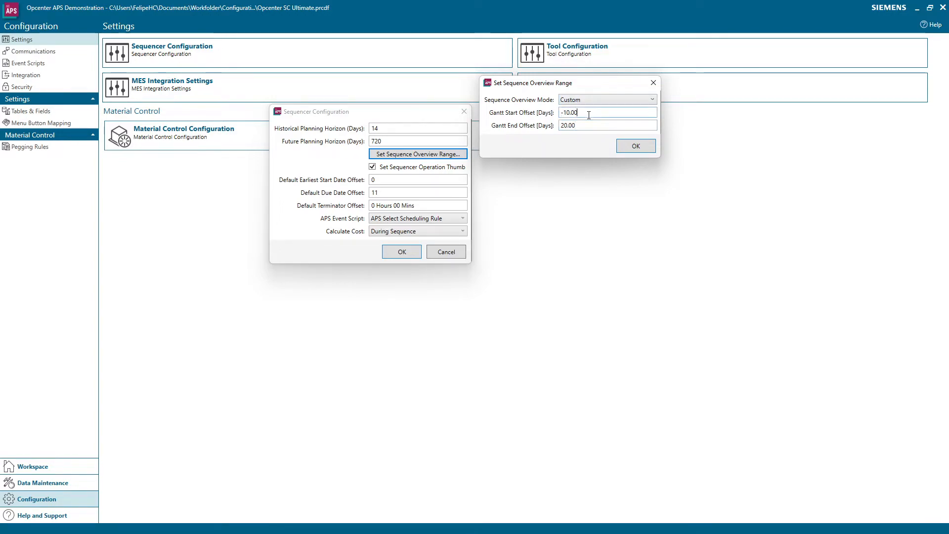
pyautogui.press('Tab')
pyautogui.click(621, 147)
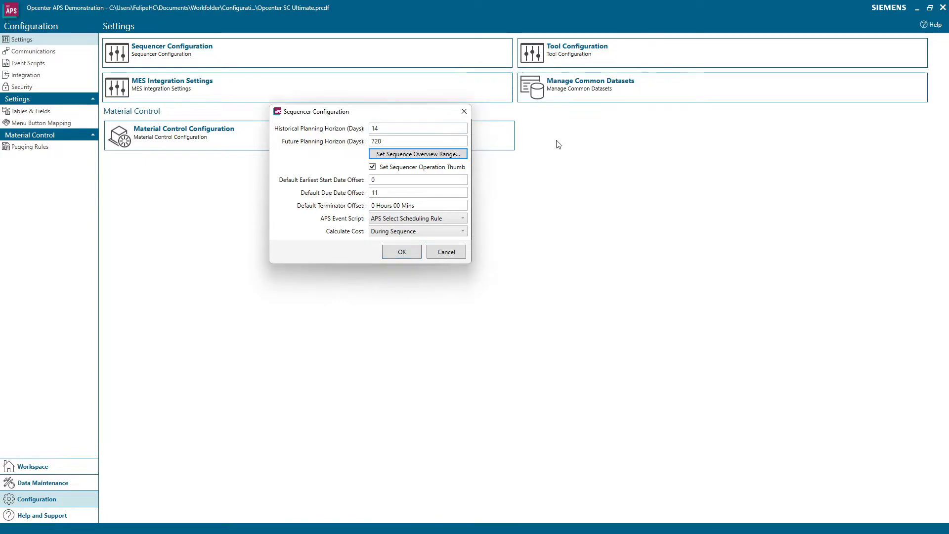
pyautogui.doubleClick(411, 143)
pyautogui.write('100')
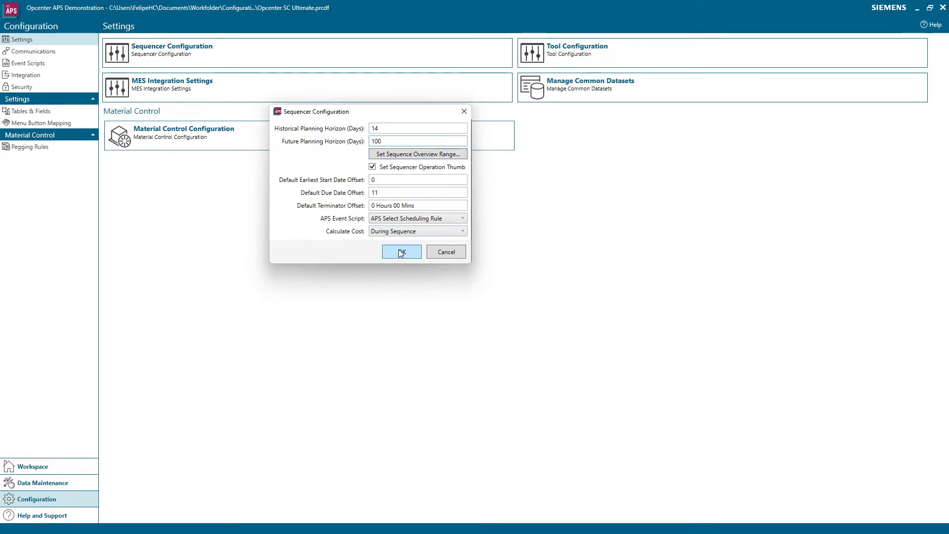
pyautogui.click(402, 251)
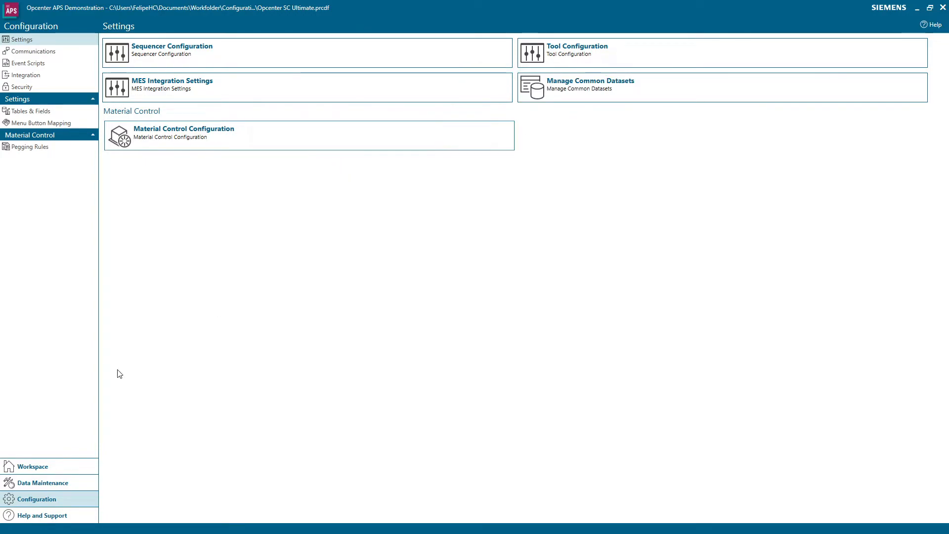
# Step: Generate the schedule from the workspace and check the start and end times in its overview range settings
pyautogui.click(31, 466)
pyautogui.click(176, 48)
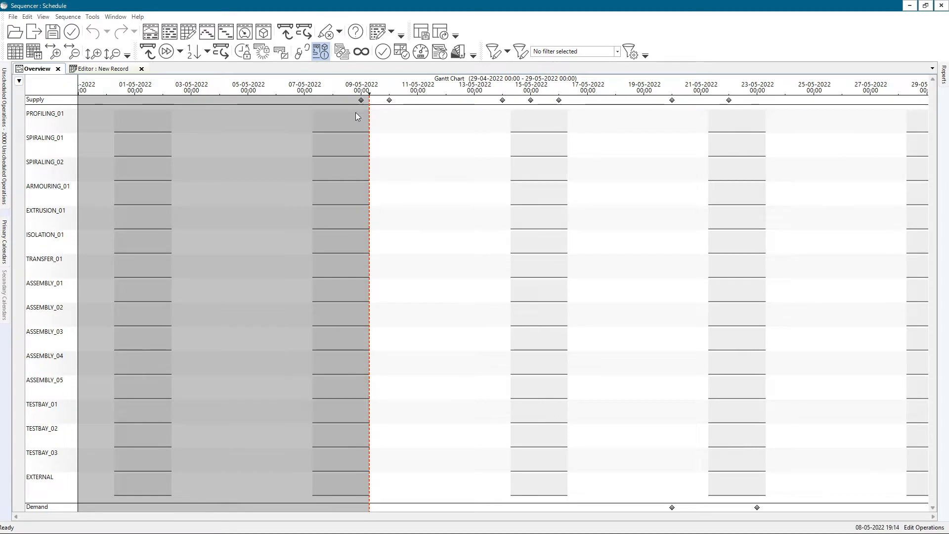
pyautogui.click(43, 17)
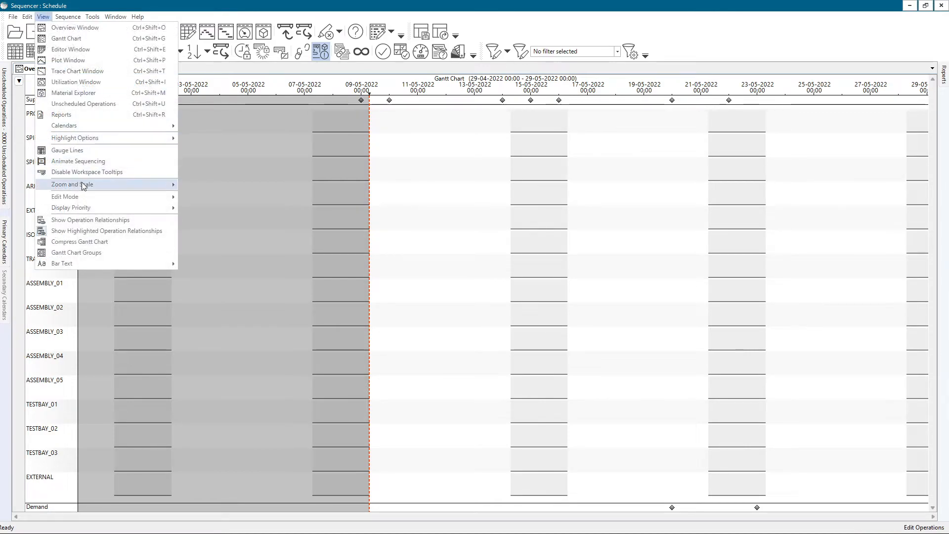
pyautogui.moveTo(83, 186)
pyautogui.click(216, 280)
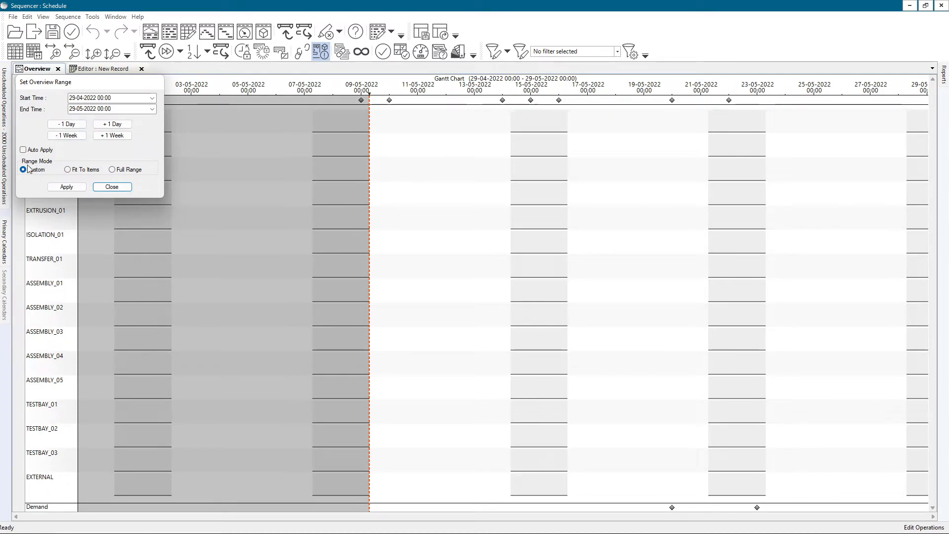
pyautogui.click(85, 98)
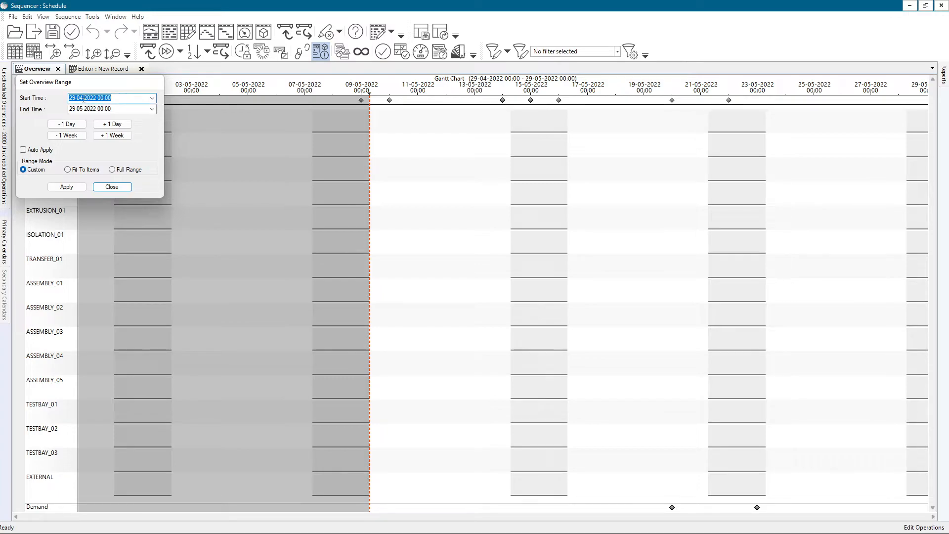
pyautogui.click(85, 108)
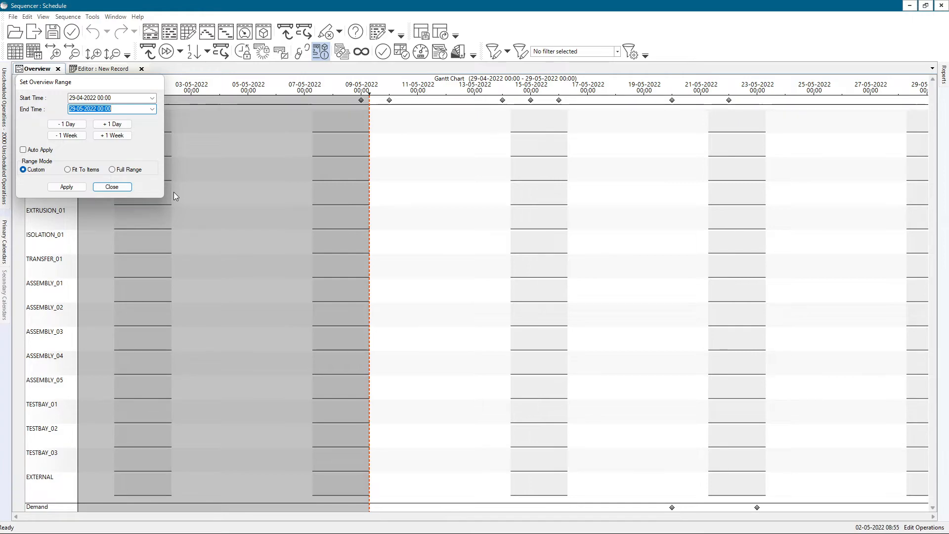
# Step: Apply the Full Range mode to the Gantt chart overview and close the range settings
pyautogui.click(133, 170)
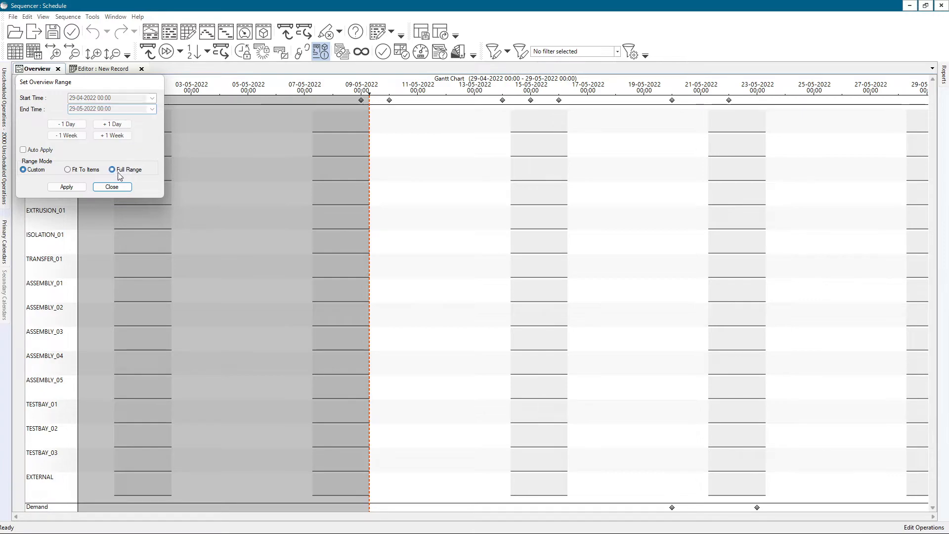
pyautogui.click(67, 187)
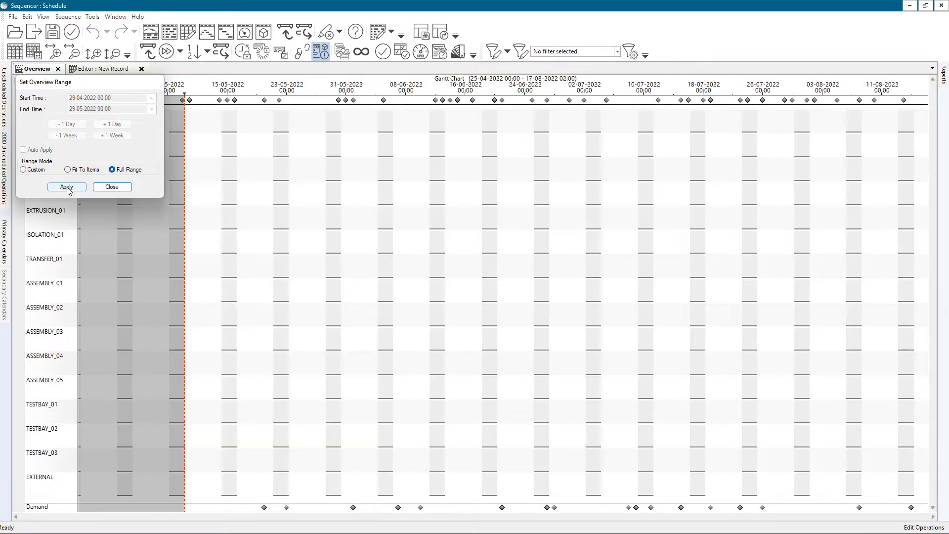
pyautogui.click(110, 188)
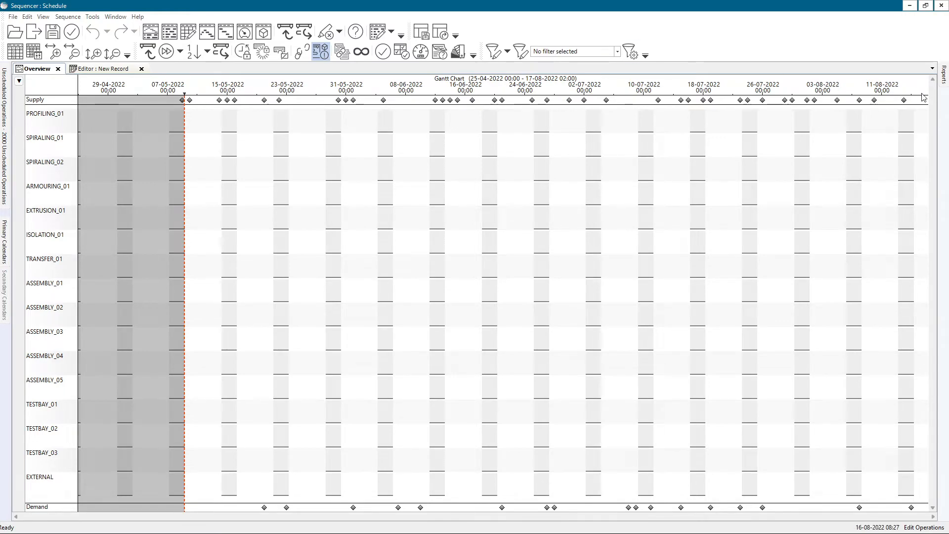
# Step: Sequence the operations forward by priority and examine the end of the planning horizon on the Gantt chart
pyautogui.click(68, 16)
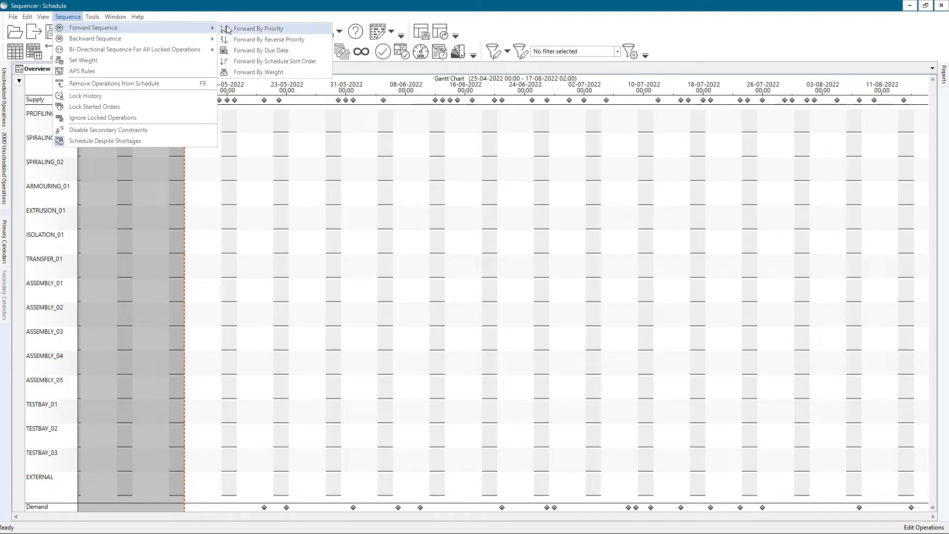
pyautogui.click(243, 28)
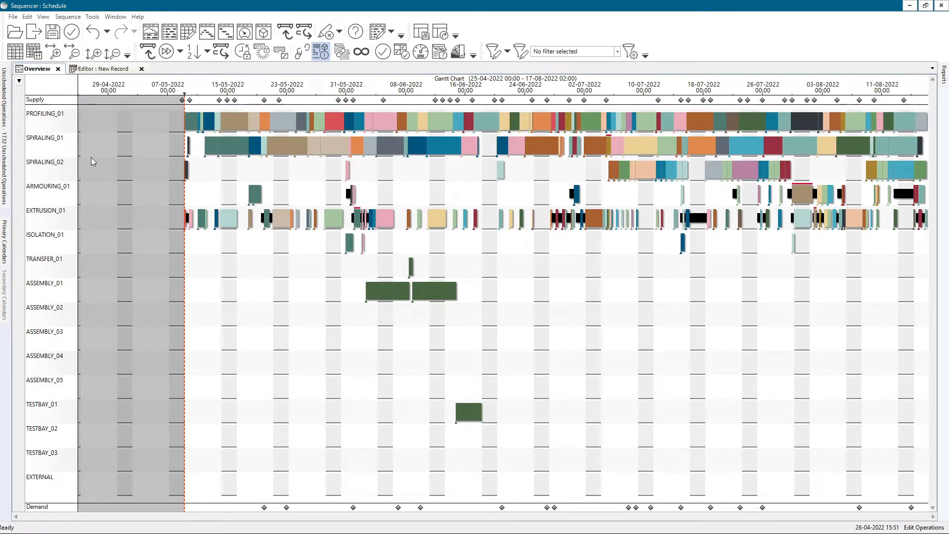
pyautogui.scroll(7, 927, 139)
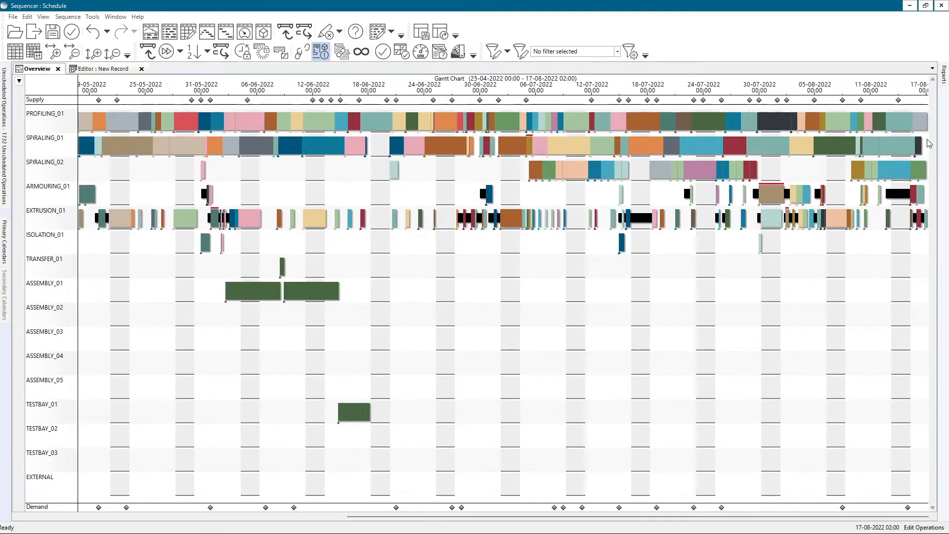
pyautogui.scroll(-6, 928, 141)
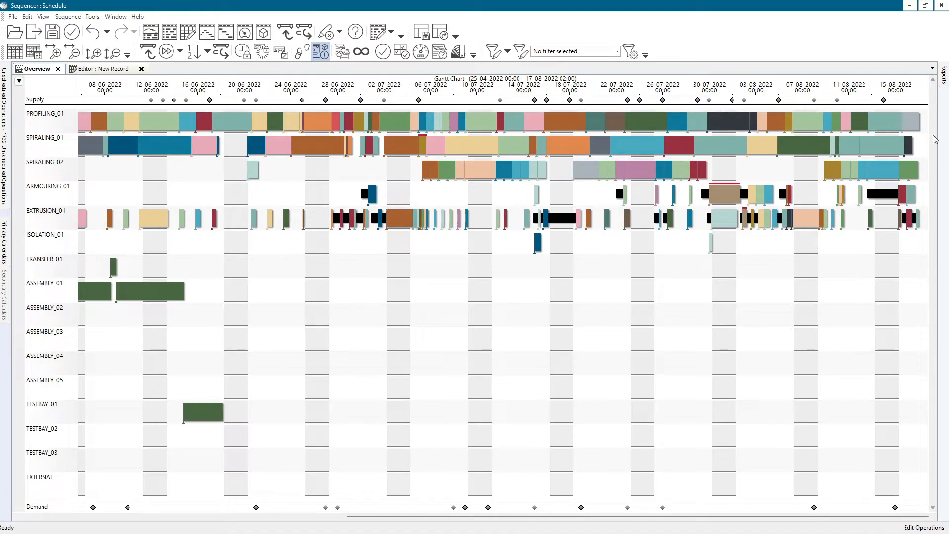
pyautogui.scroll(-2, 847, 157)
pyautogui.scroll(-2, 846, 157)
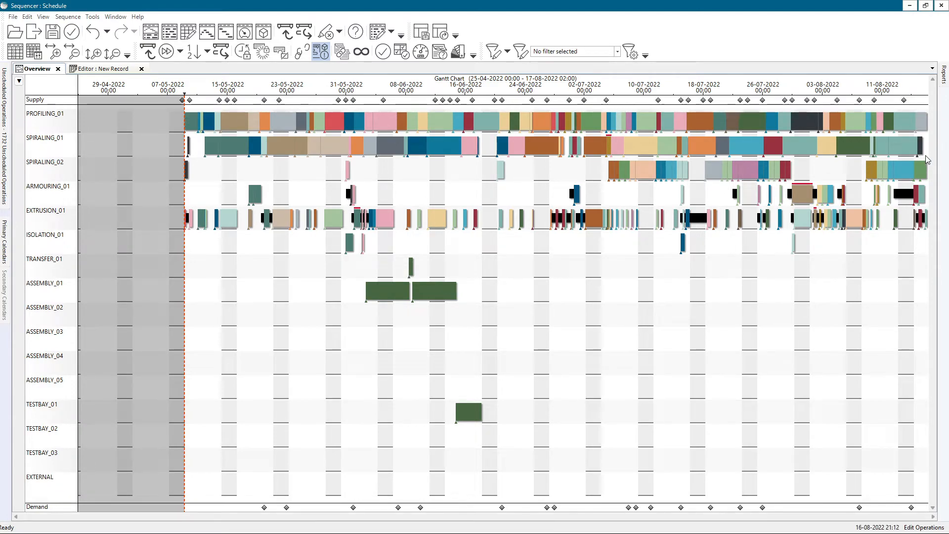
# Step: Save and close the schedule, and set the Future Planning Horizon to 720 days in the Sequencer Configuration
pyautogui.click(53, 32)
pyautogui.click(511, 335)
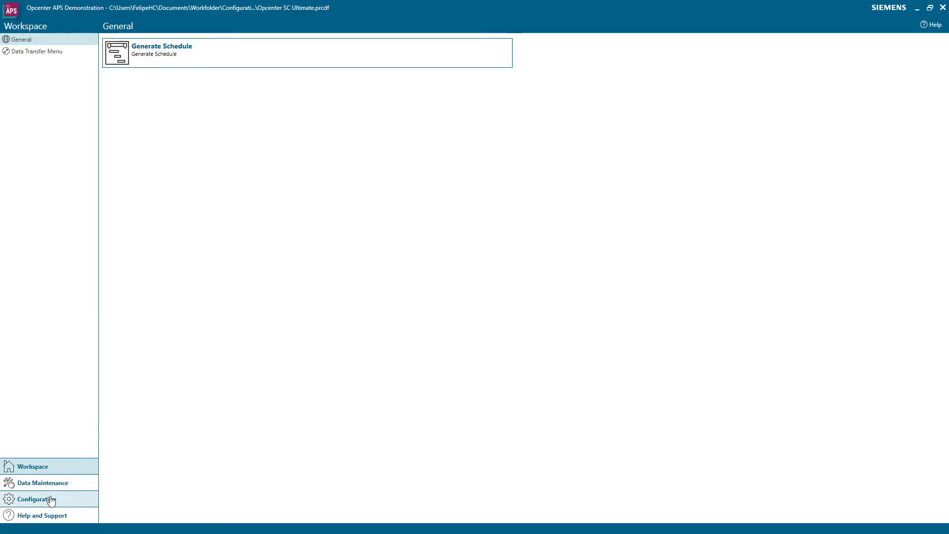
pyautogui.click(51, 501)
pyautogui.click(130, 45)
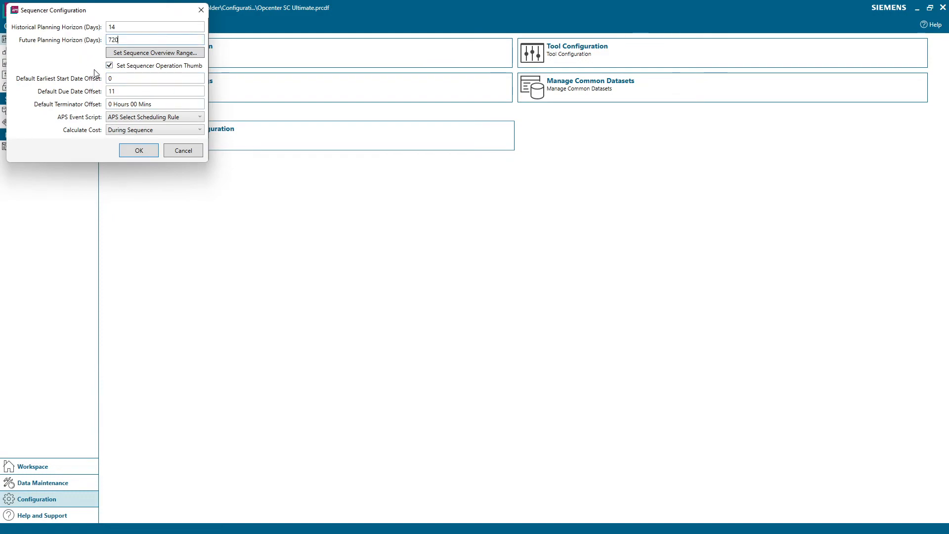
pyautogui.click(133, 149)
# Step: Generate the schedule again from the workspace and apply the Full Range mode to its Gantt chart overview
pyautogui.click(60, 469)
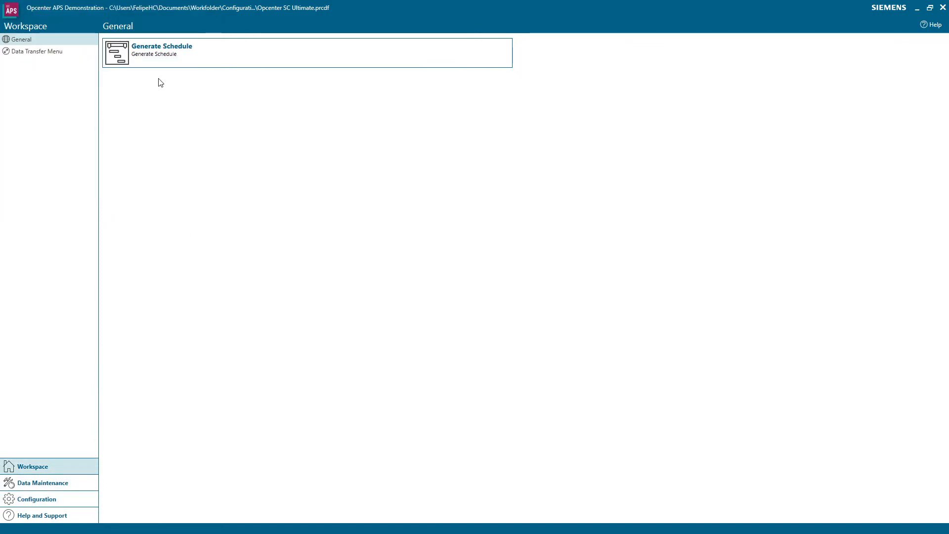
pyautogui.click(158, 56)
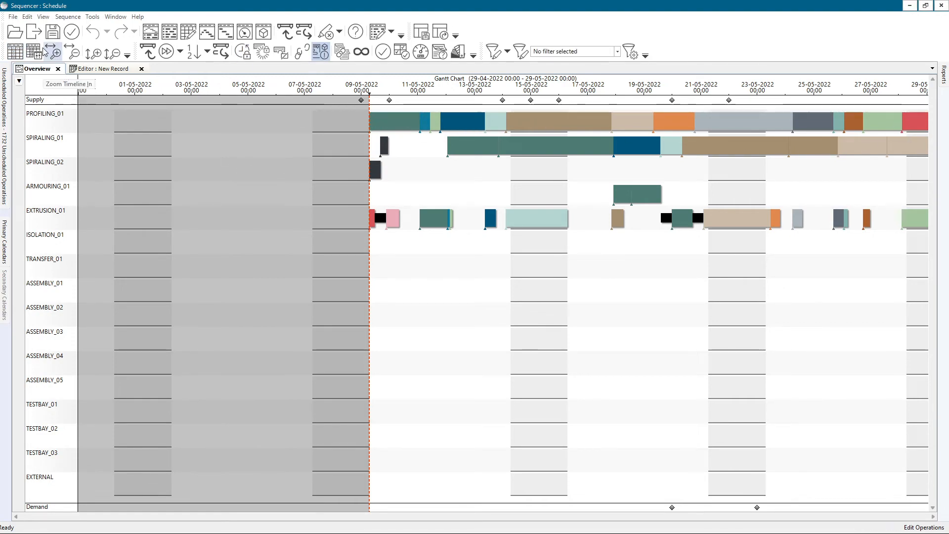
pyautogui.click(43, 16)
pyautogui.moveTo(73, 184)
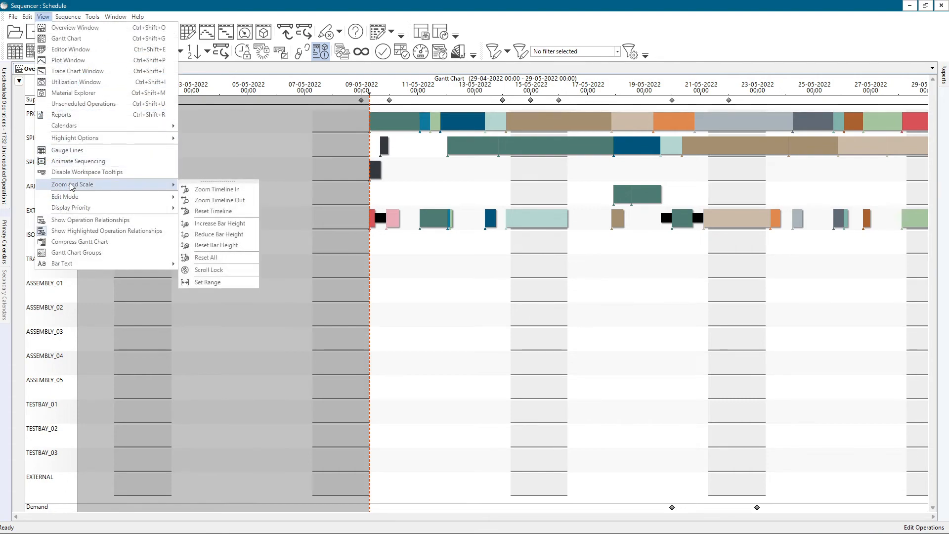
pyautogui.click(224, 283)
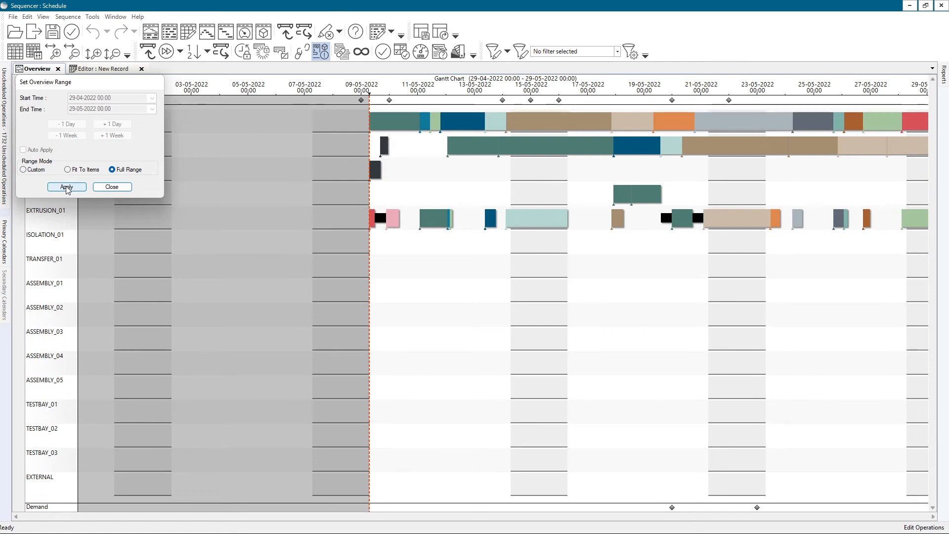
pyautogui.click(77, 192)
pyautogui.click(111, 187)
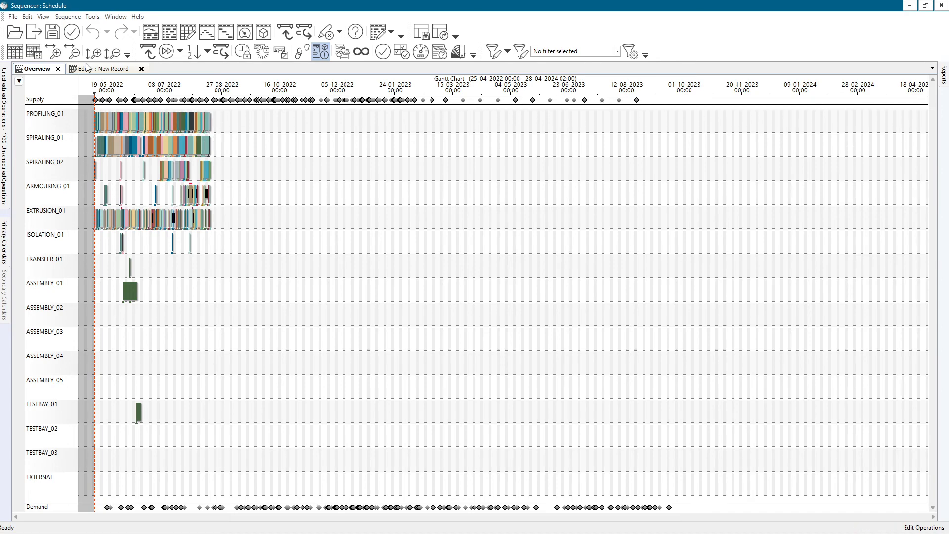
# Step: Sequence the remaining unscheduled operations forward by priority and save the schedule
pyautogui.click(67, 16)
pyautogui.moveTo(68, 28)
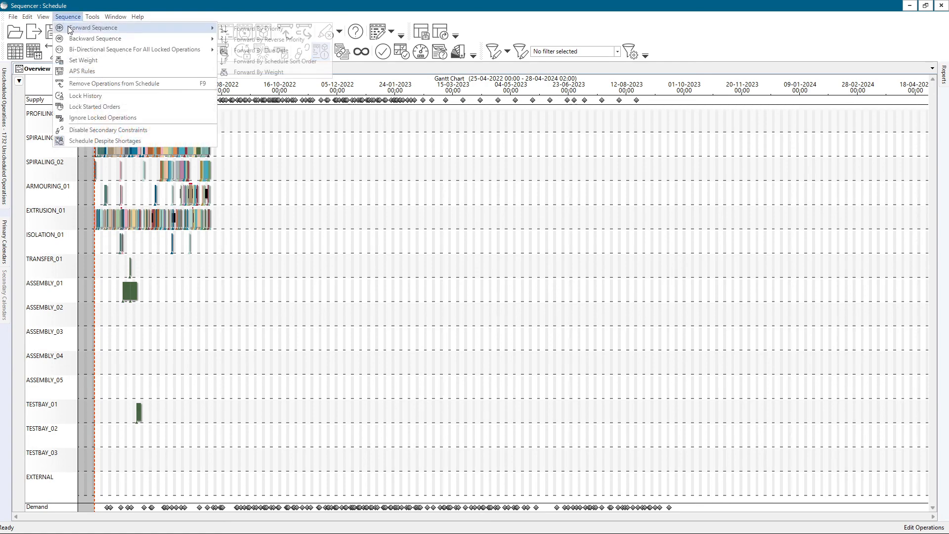
pyautogui.click(232, 28)
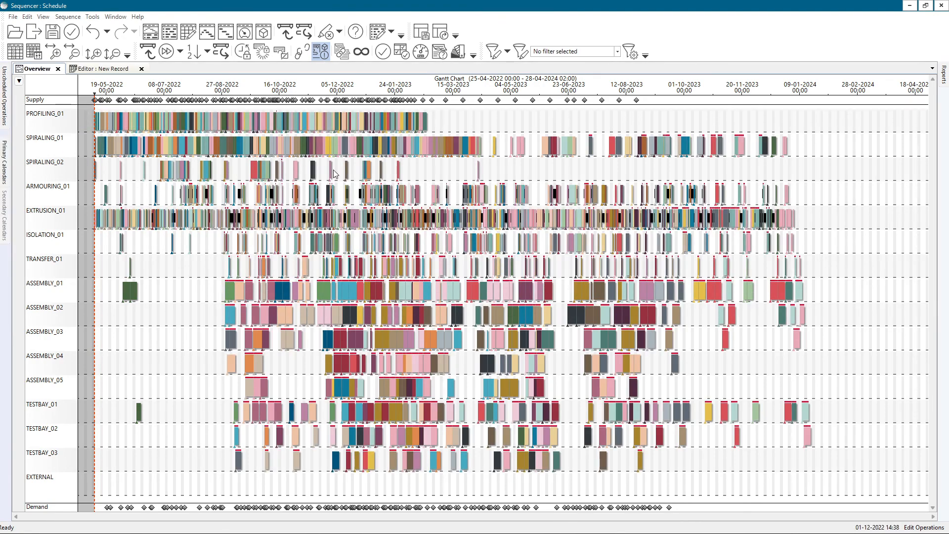
pyautogui.hotkey('ctrl', 's')
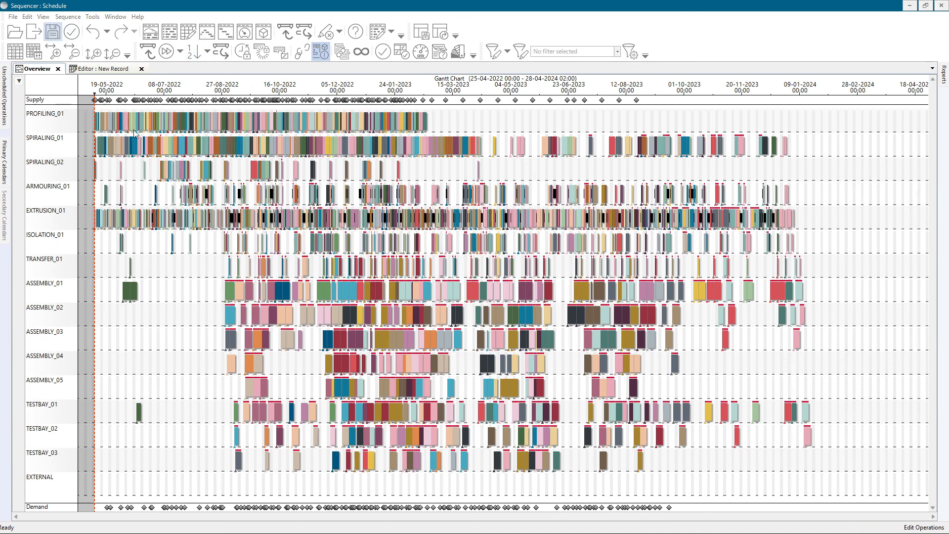